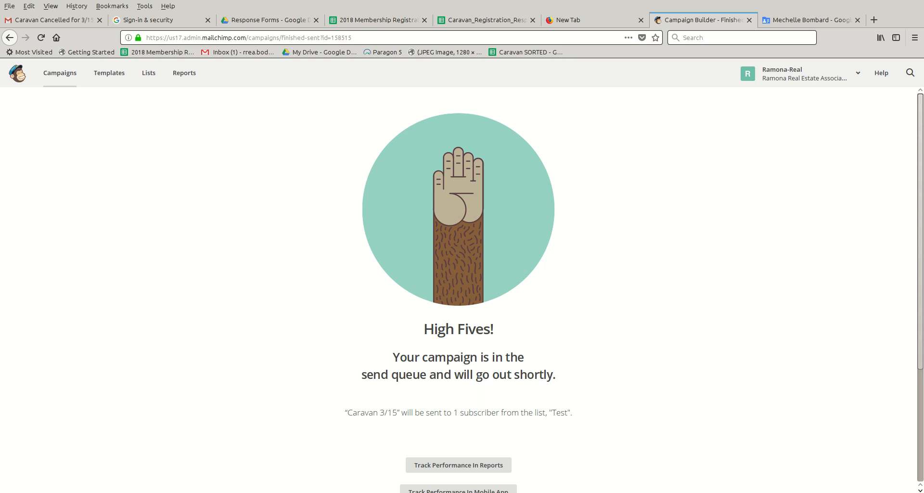
- Create a regular email campaign named "Test 3" from the campaigns list
left_click(17, 73)
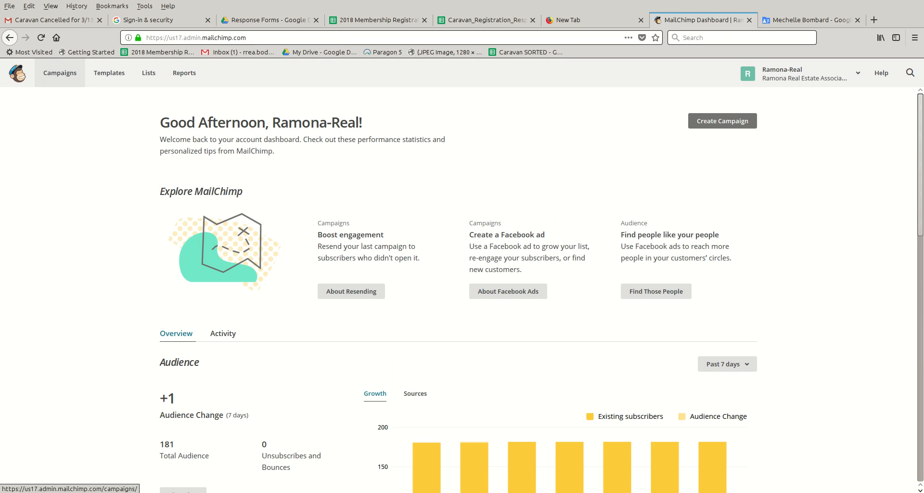
left_click(60, 72)
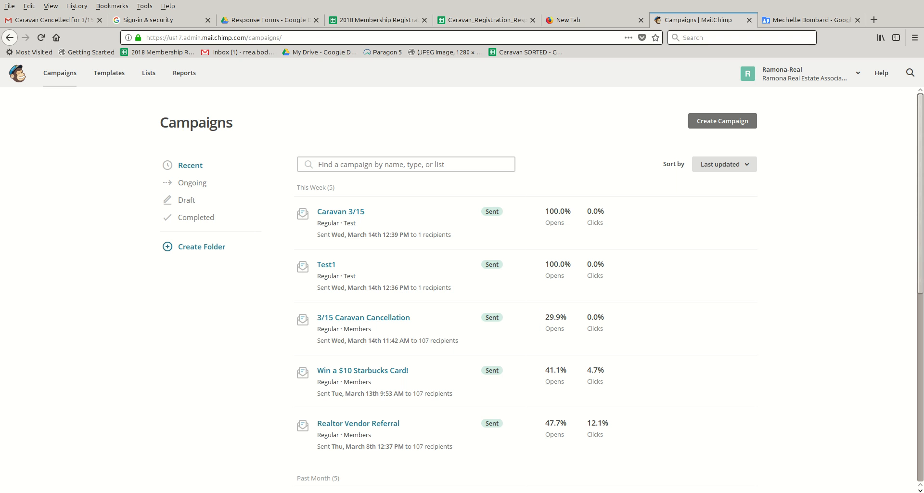
left_click(723, 121)
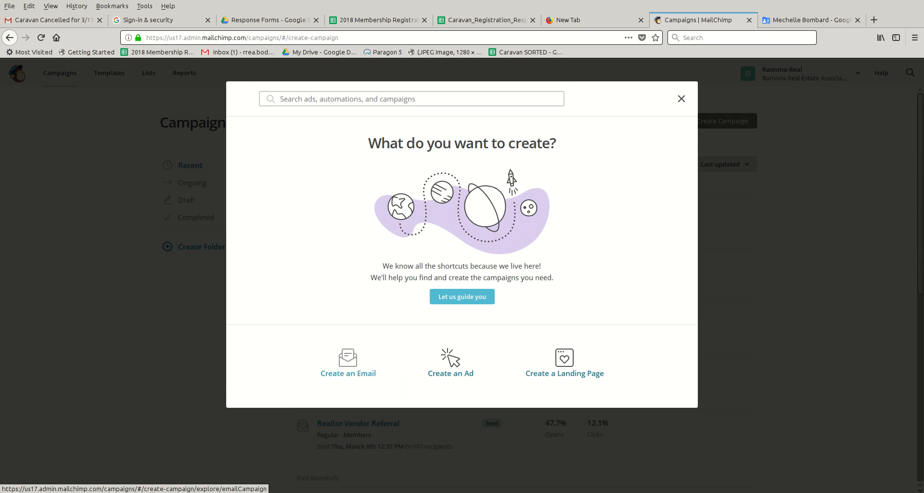
left_click(348, 362)
left_click(375, 271)
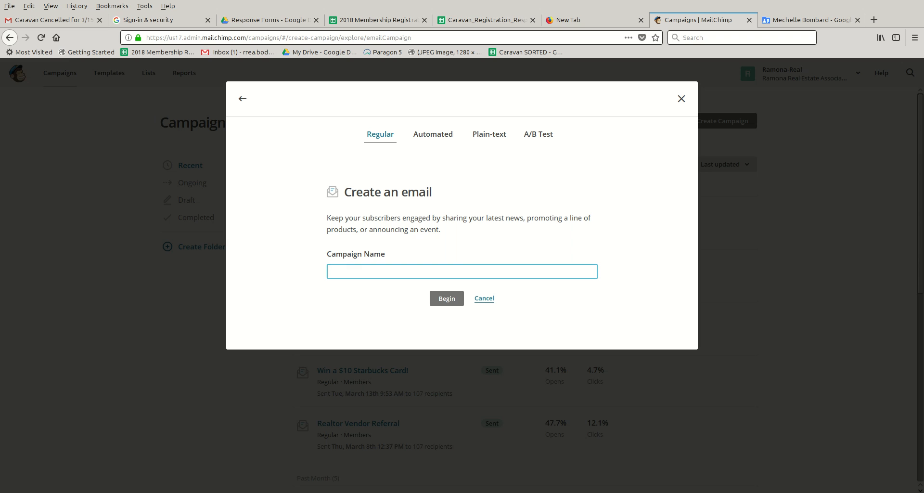
type("Test 3")
left_click(443, 298)
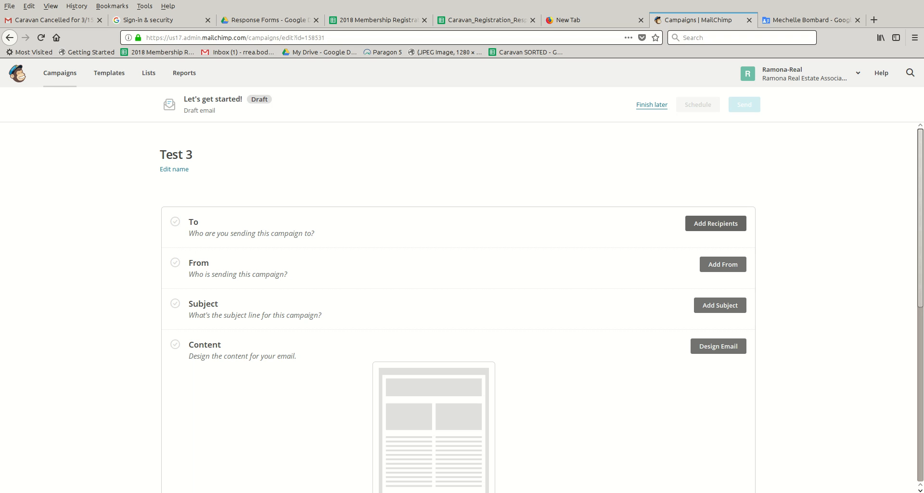
- Set the recipients to all subscribers on the Test list and save the prefilled sender details
left_click(715, 223)
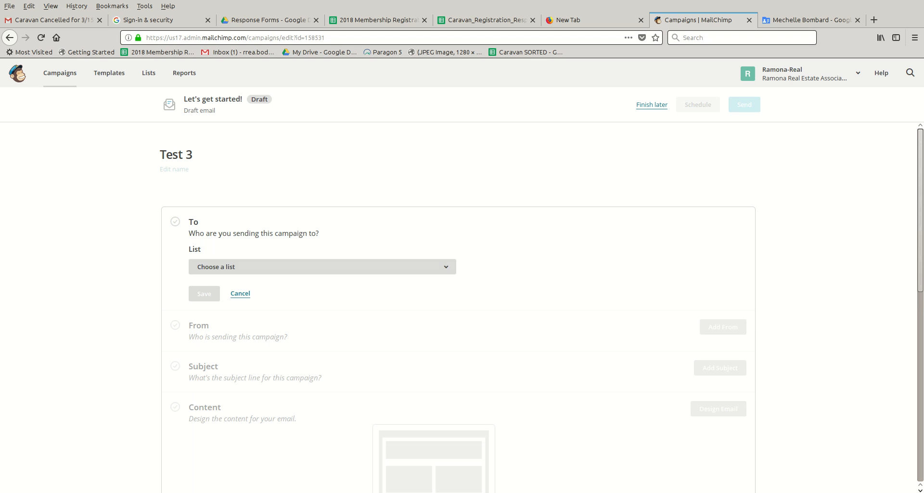
left_click(445, 267)
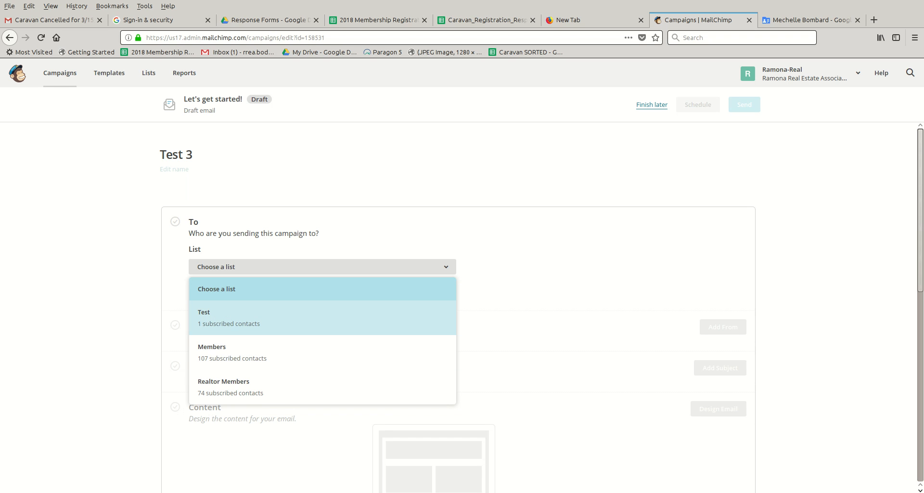
left_click(240, 324)
left_click(204, 325)
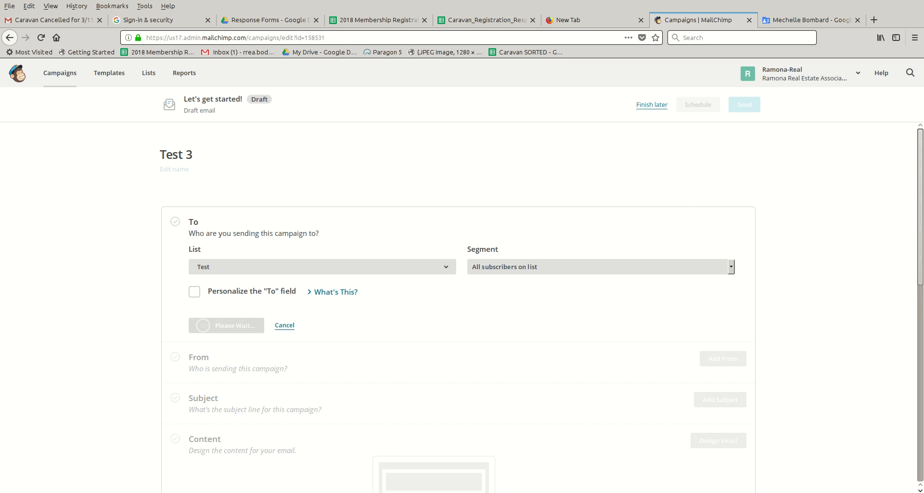
left_click(723, 282)
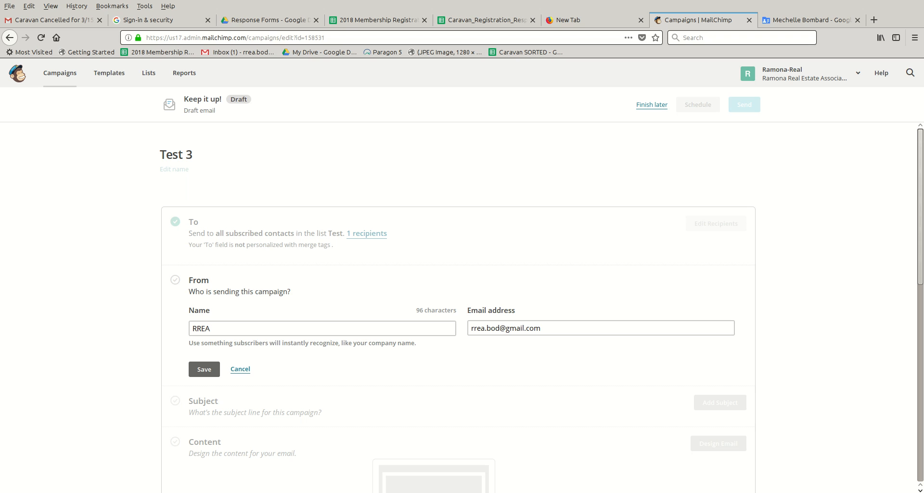
left_click(204, 369)
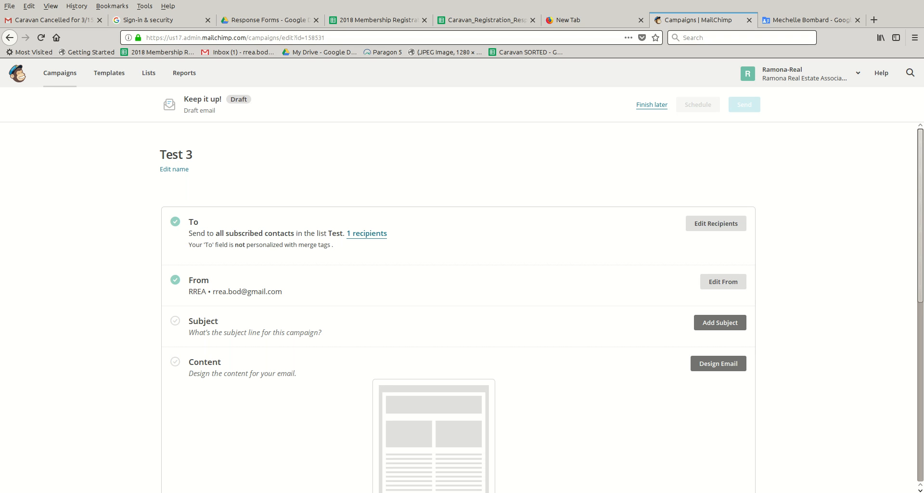
- Set both the subject line and the preview text to "Test 3" and save them
left_click(720, 323)
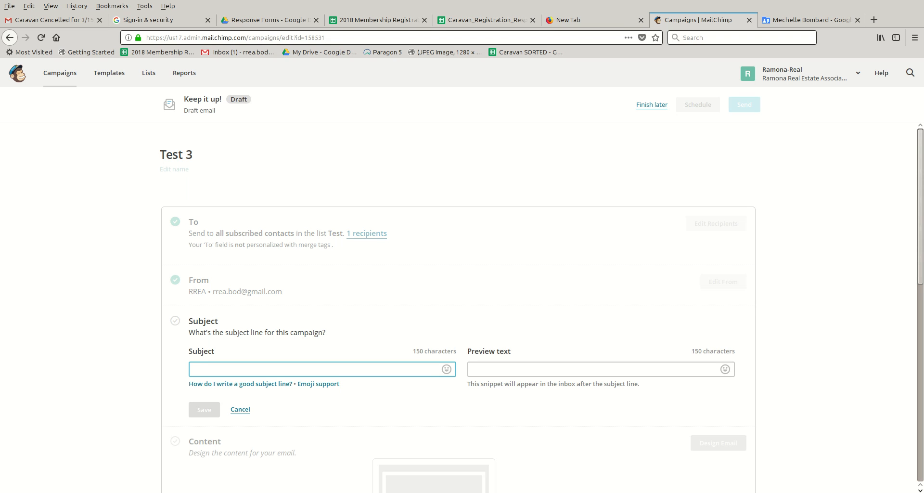
type("Test 3")
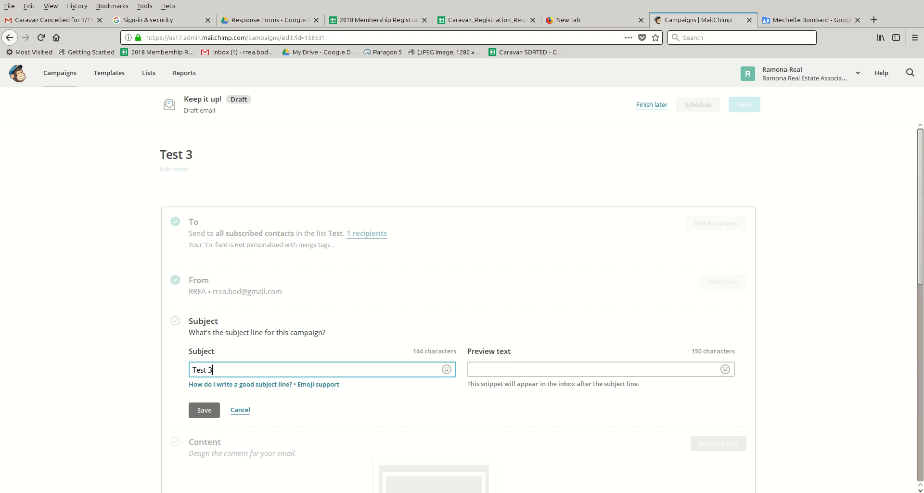
left_click(592, 370)
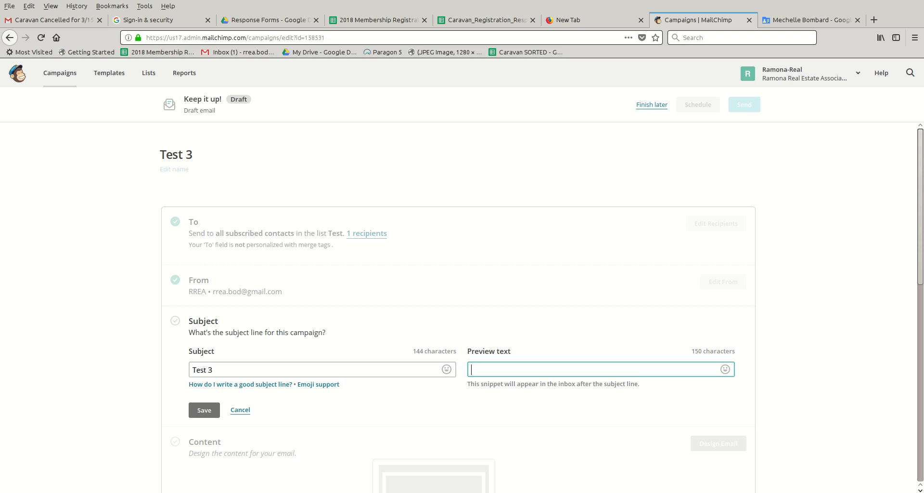
type("Test 3")
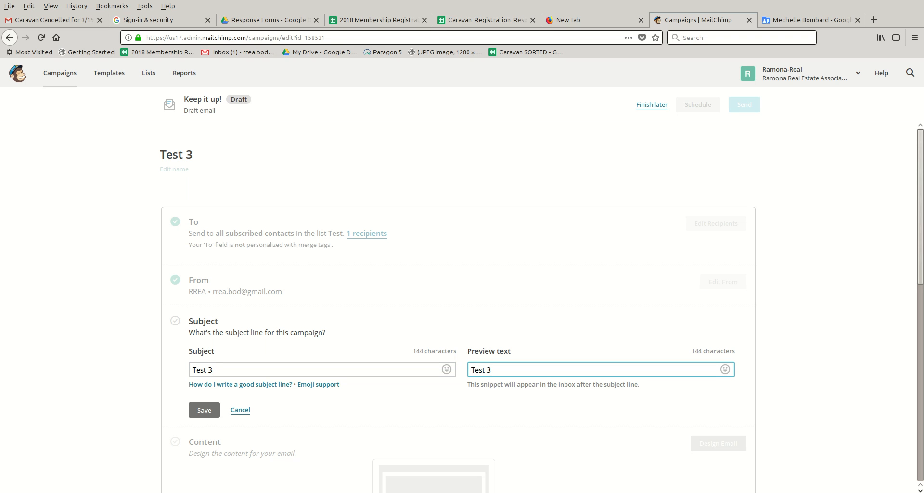
left_click(204, 410)
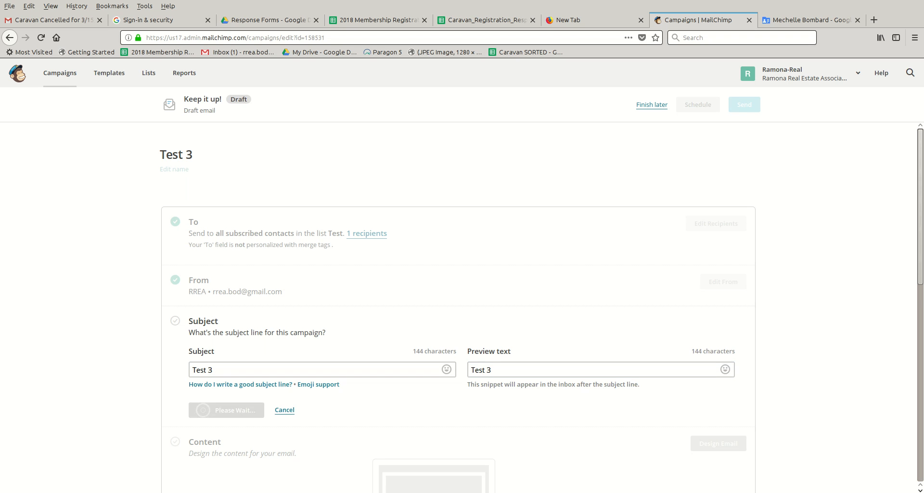
- Start designing the email content using the Simple Text template from the basic layouts
scroll(717, 280, "down", 3)
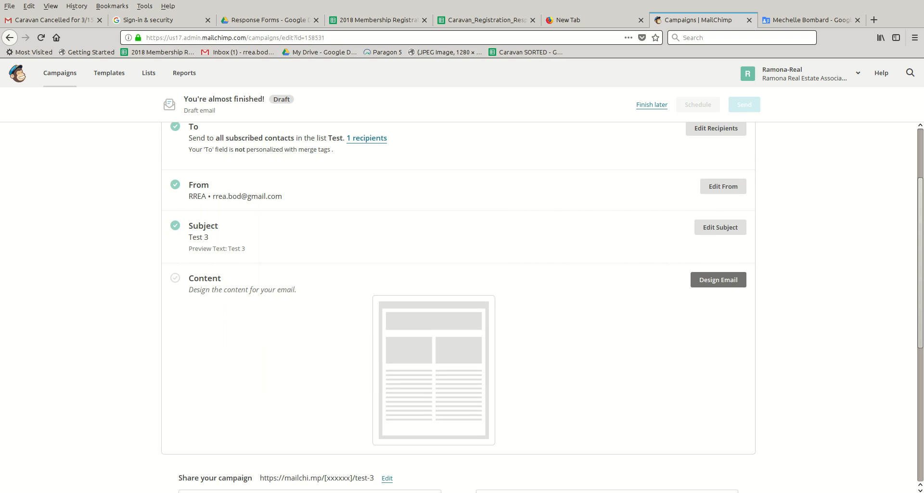
left_click(718, 280)
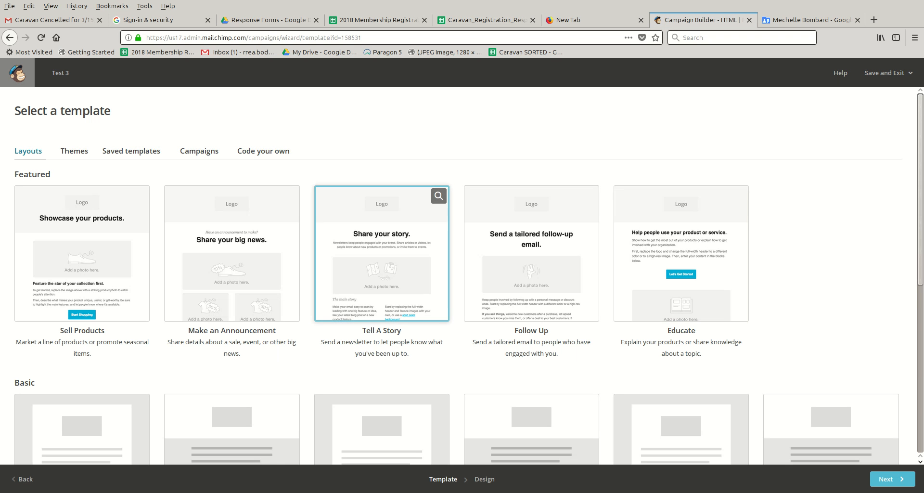
scroll(382, 240, "down", 5)
scroll(382, 240, "up", 5)
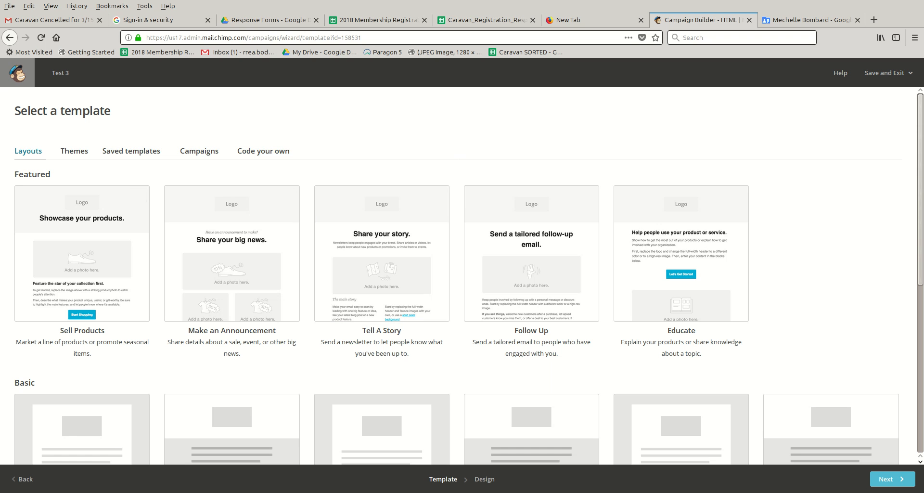
scroll(232, 289, "down", 5)
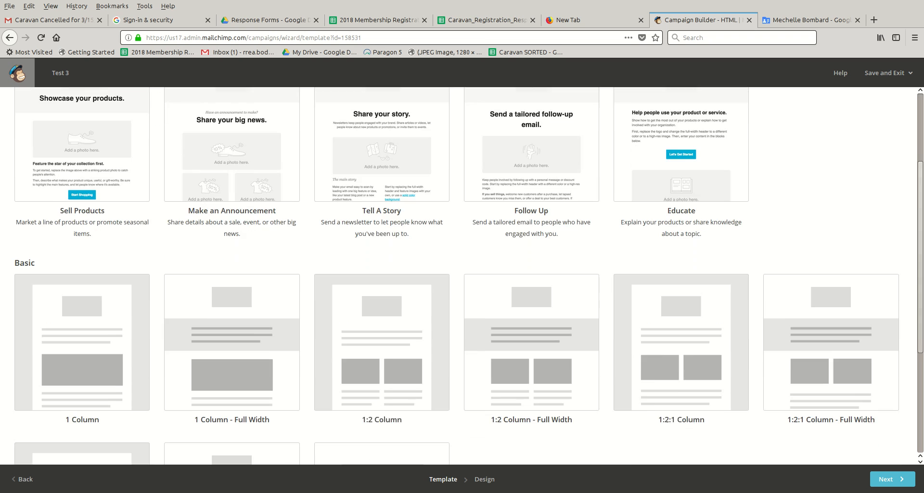
scroll(231, 289, "up", 5)
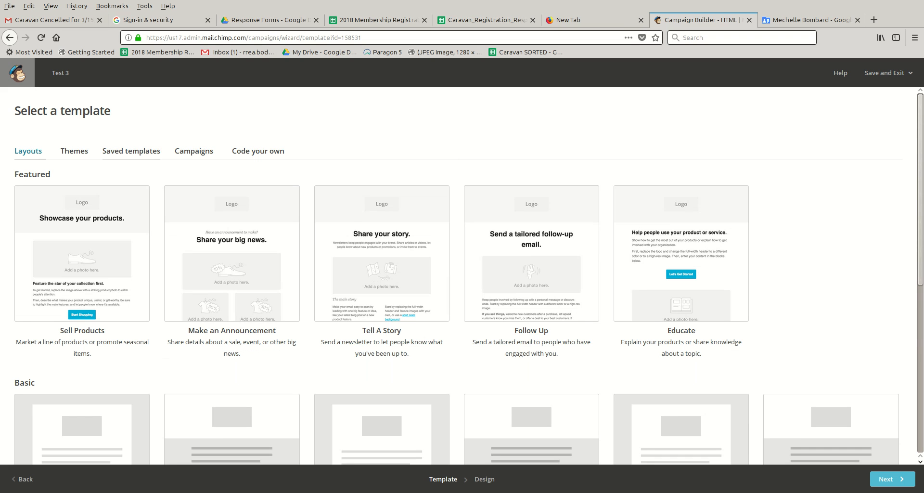
scroll(382, 294, "down", 6)
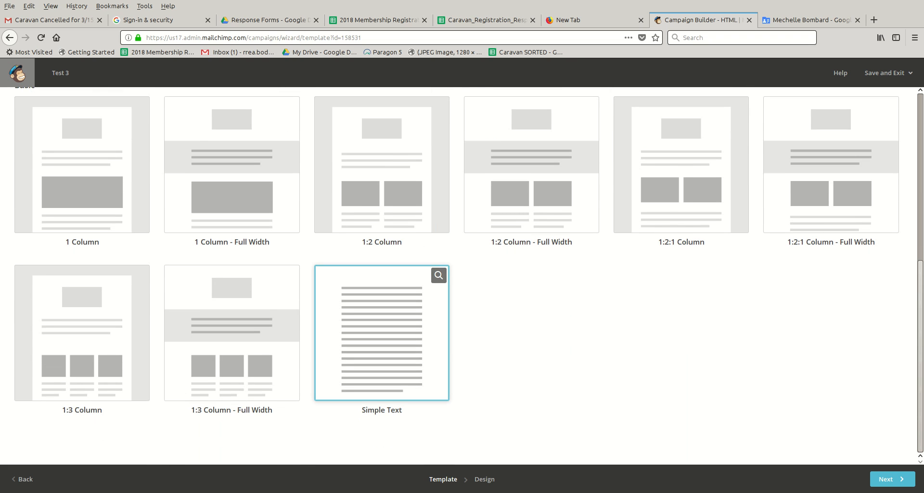
left_click(381, 333)
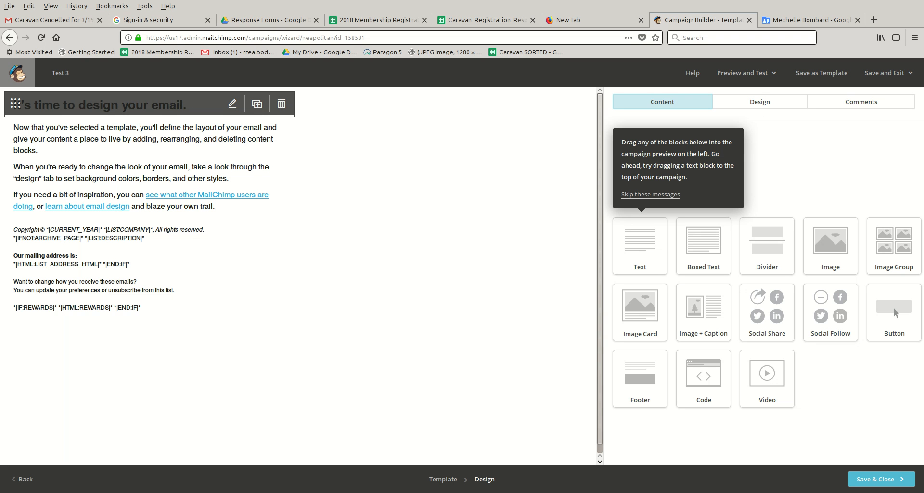
- Delete the heading block and replace the placeholder body text with "This is Test #3.. Screen Cast #3"
left_click(282, 104)
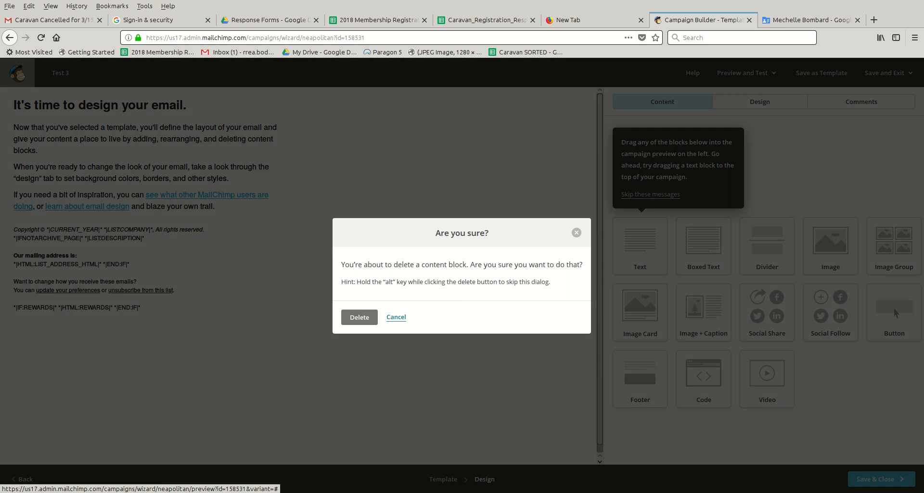
key("Return")
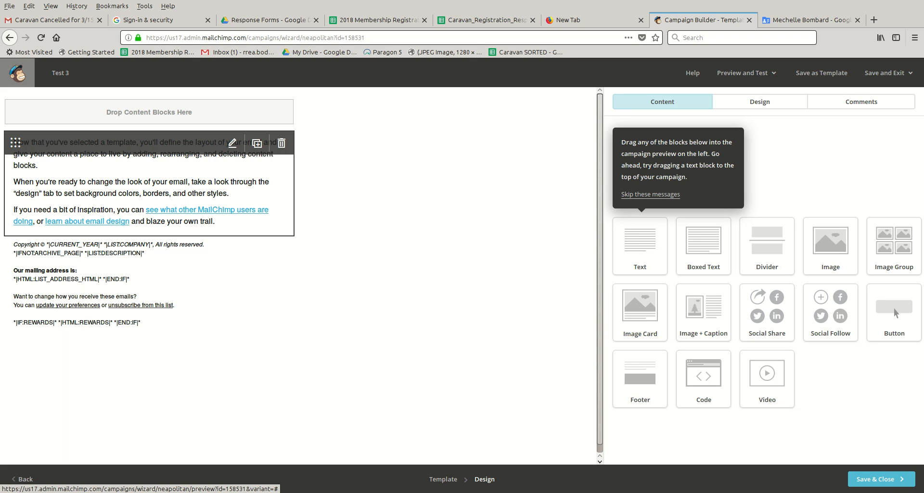
left_click(232, 143)
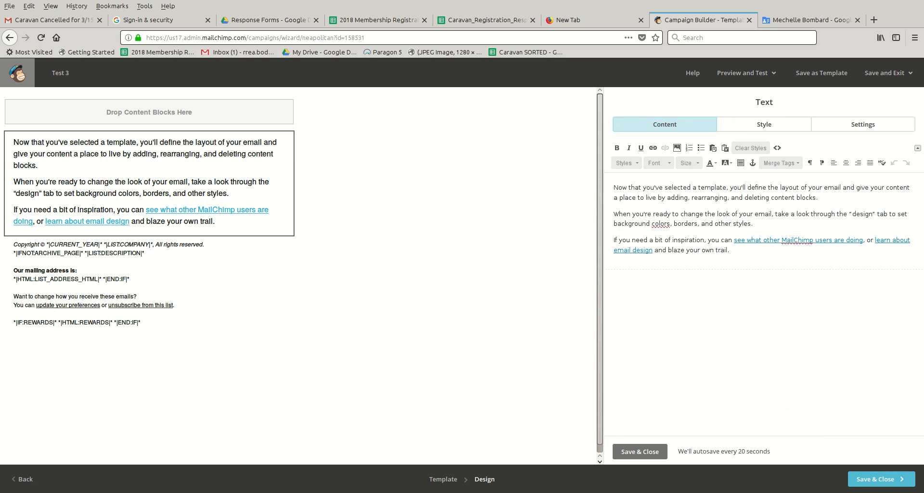
key("ctrl+a")
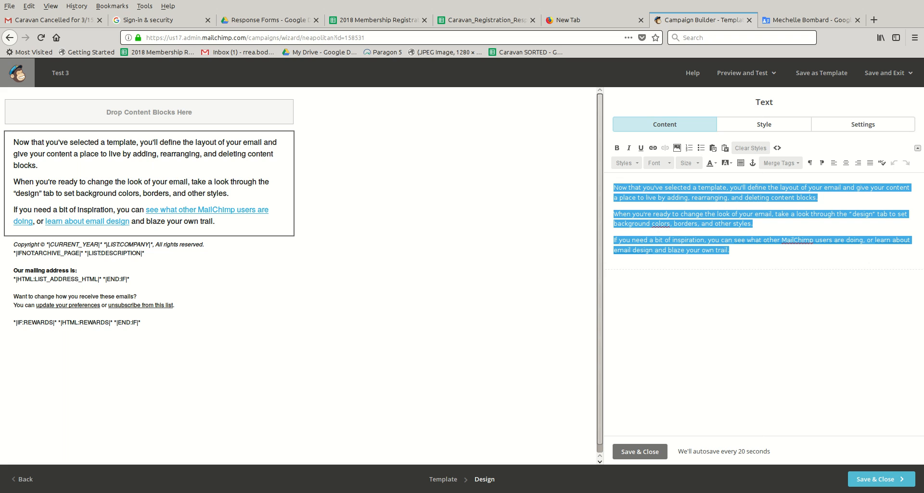
key("BackSpace")
type("This")
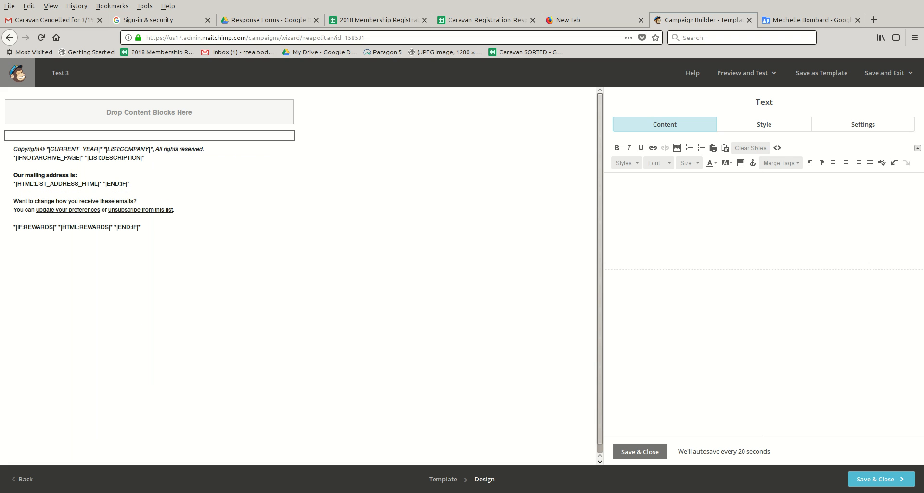
type(" is ")
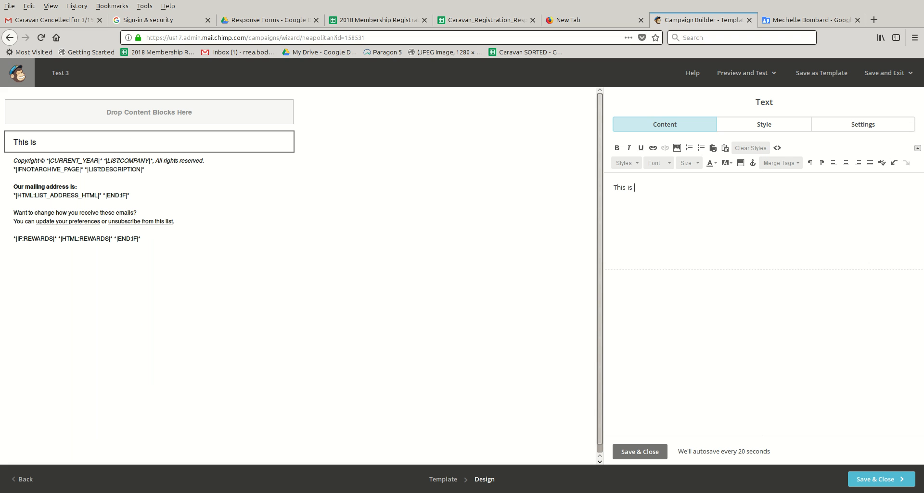
type("Test #3.. Screen ")
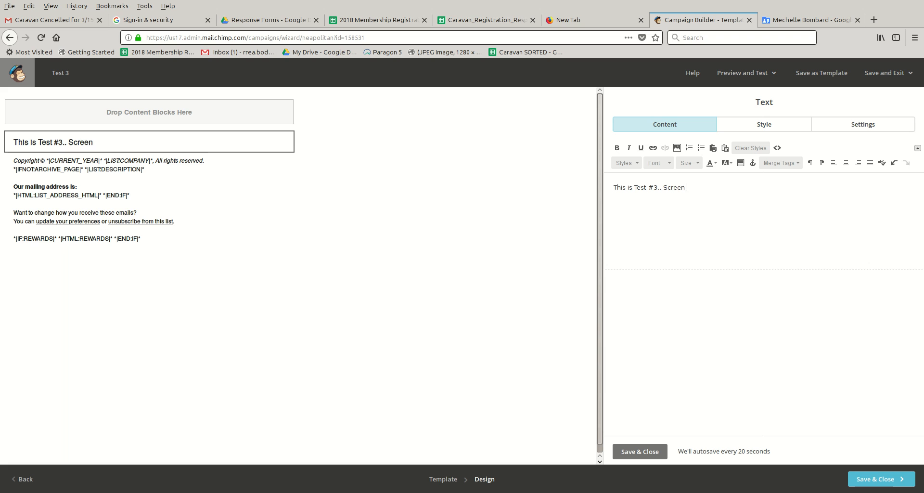
type("Cast #3")
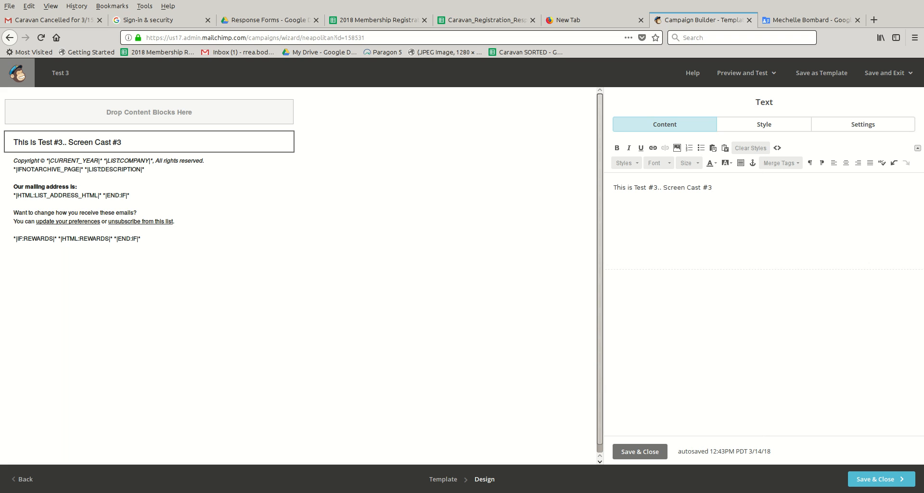
key("Return")
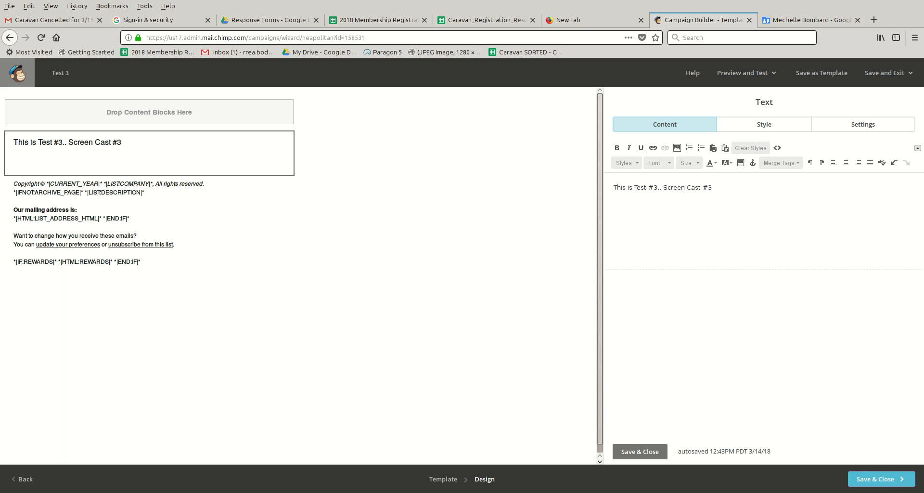
type("Our Website")
key("ctrl+shift+Left")
key("ctrl+shift+Left")
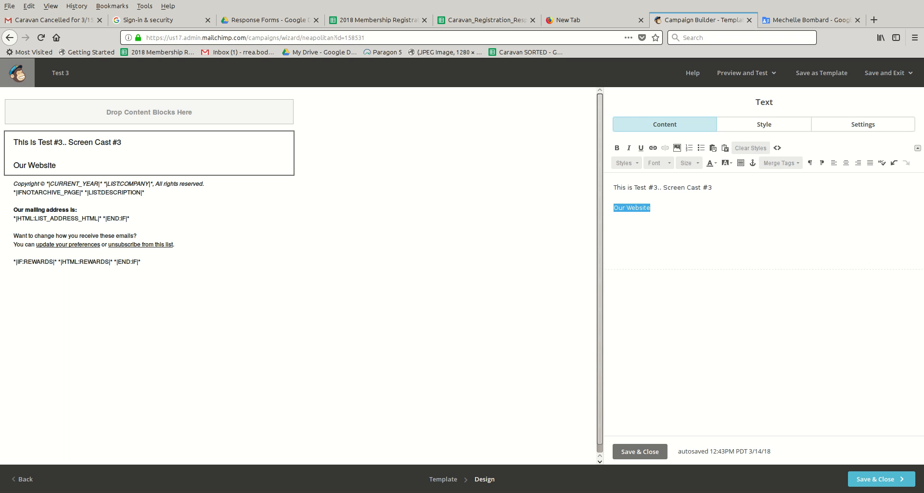
left_click(652, 148)
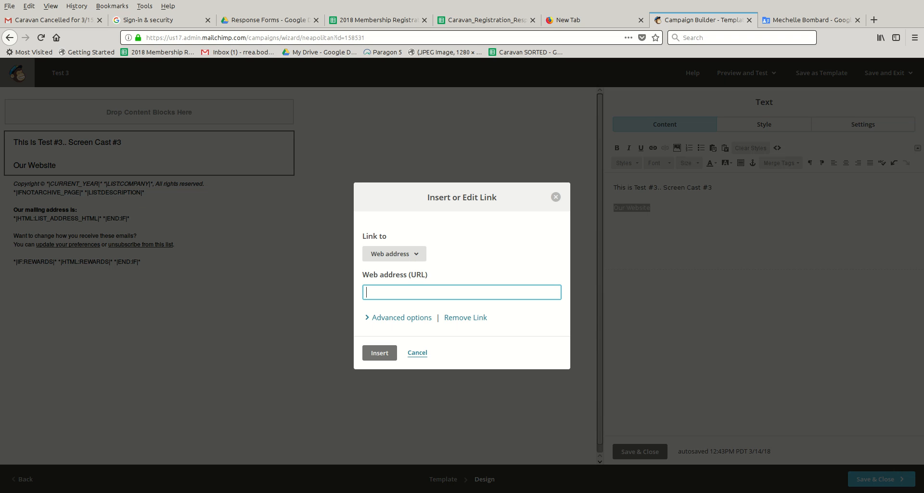
type("www.RREA.org")
key("Return")
- Insert the image In-town-caravan.jpg from the stored files on a new line below the "Our Website" link
left_click(667, 208)
key("Return")
key("Return")
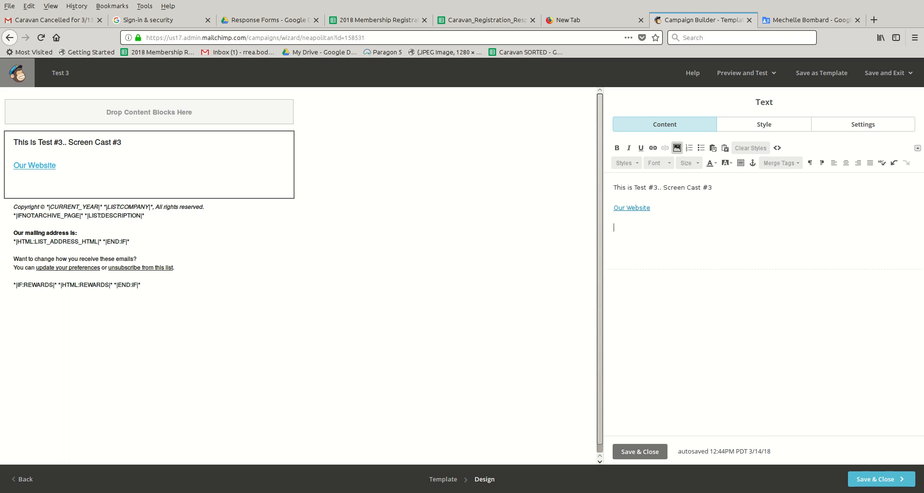
left_click(677, 148)
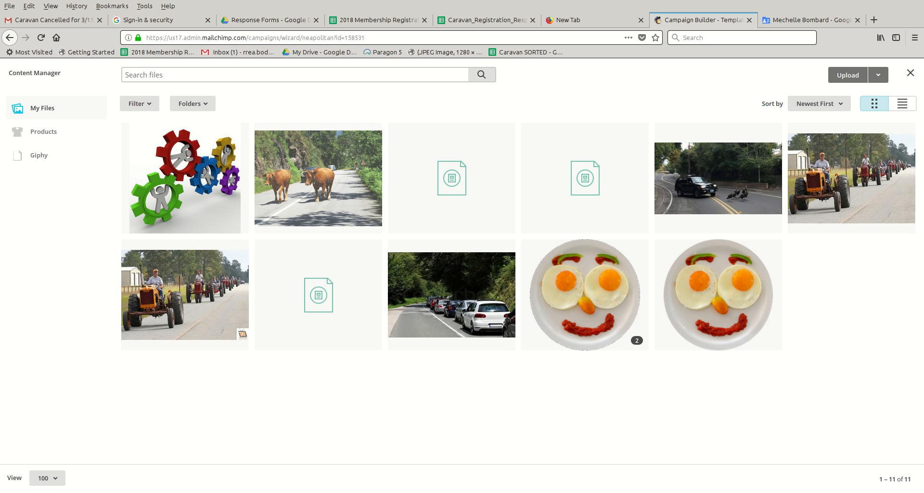
left_click(185, 294)
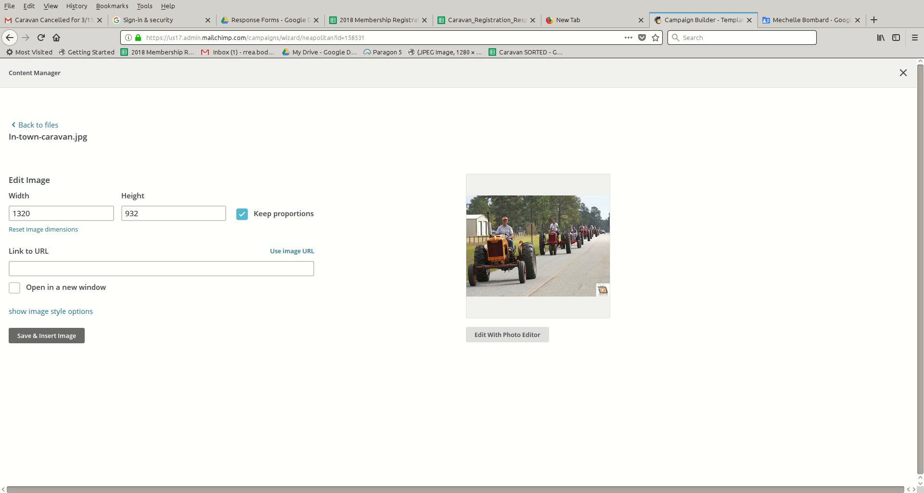
left_click(46, 335)
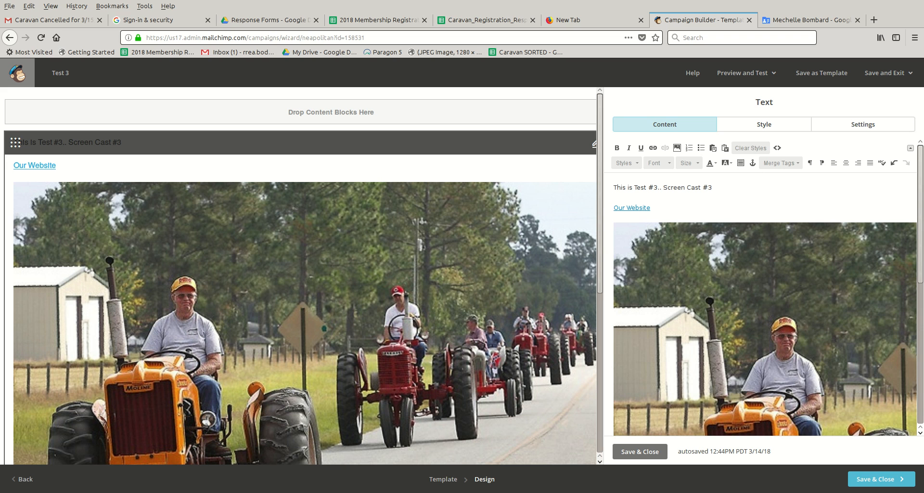
- Resize the inserted tractor image to a width of 500 with proportions kept, and save the text block
left_click(765, 329)
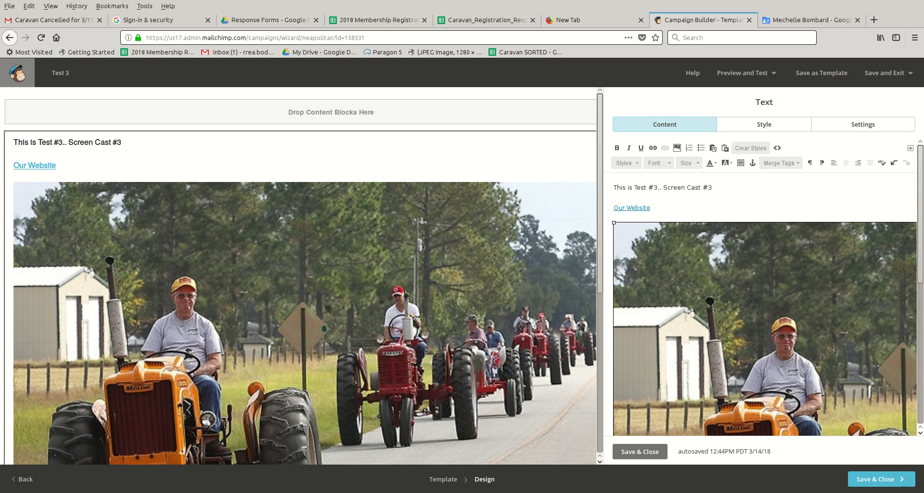
left_click(677, 148)
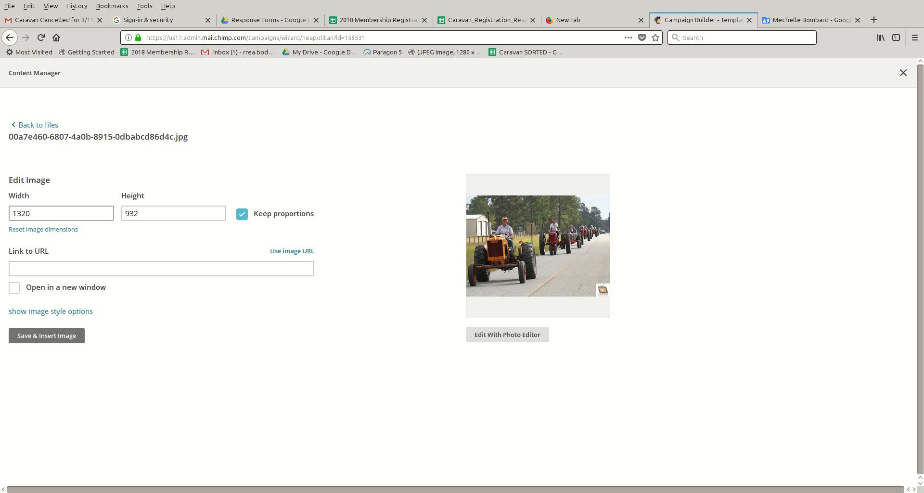
left_click_drag(36, 214, 1, 213)
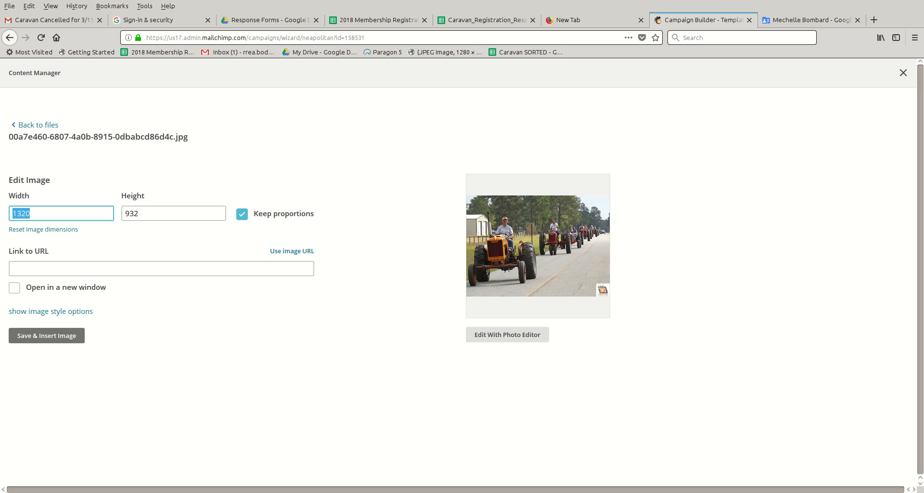
type("500")
key("Tab")
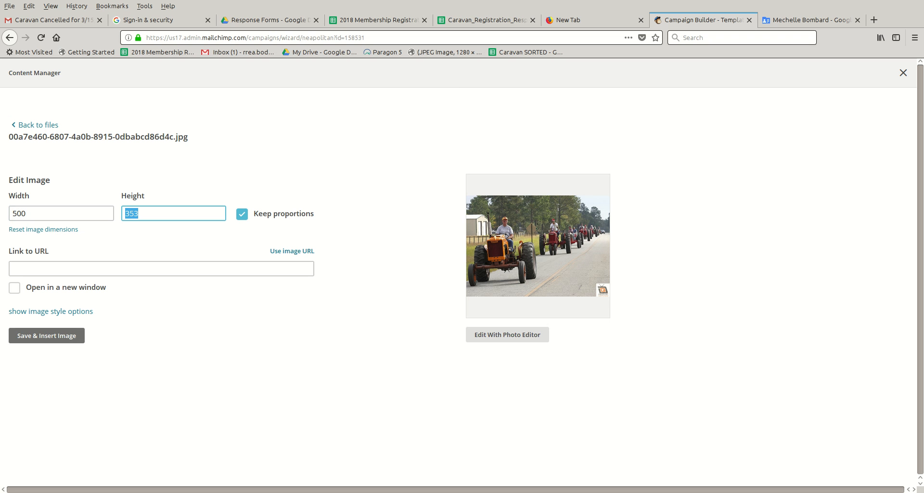
left_click(47, 335)
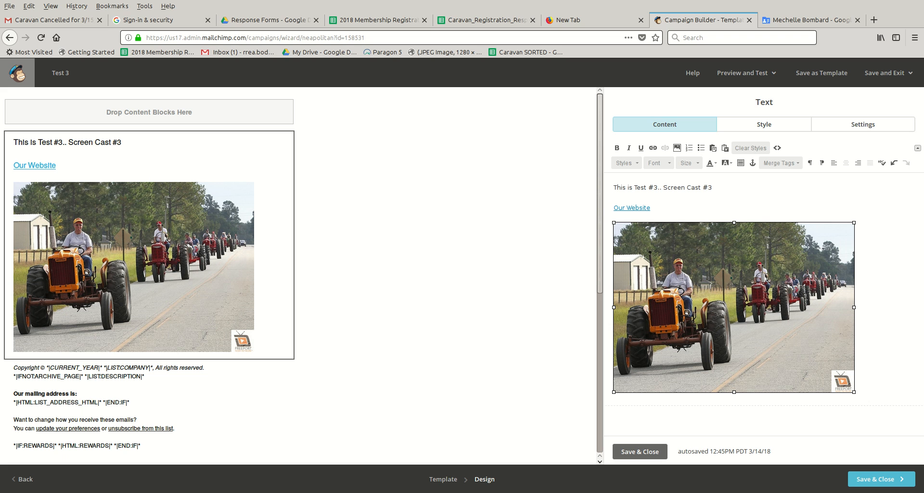
left_click(639, 451)
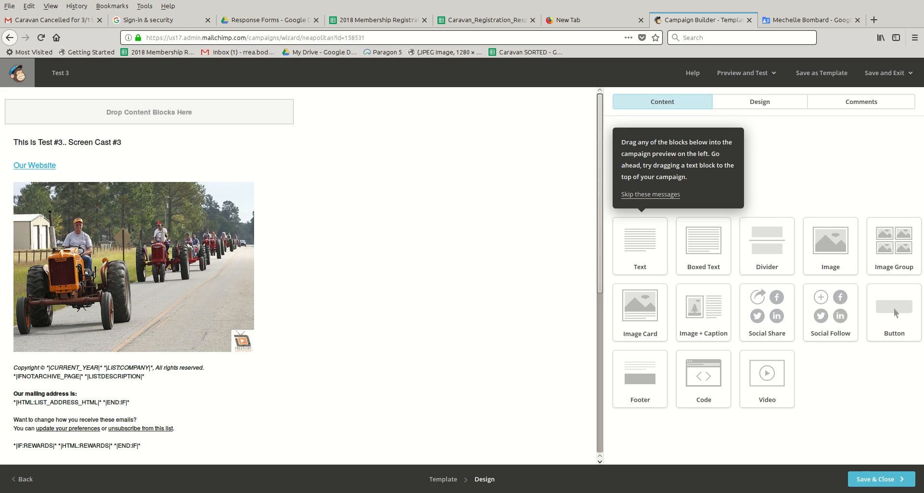
- Leave the email designer, reopen the Test 3 draft from the campaign list and send it immediately
left_click(18, 73)
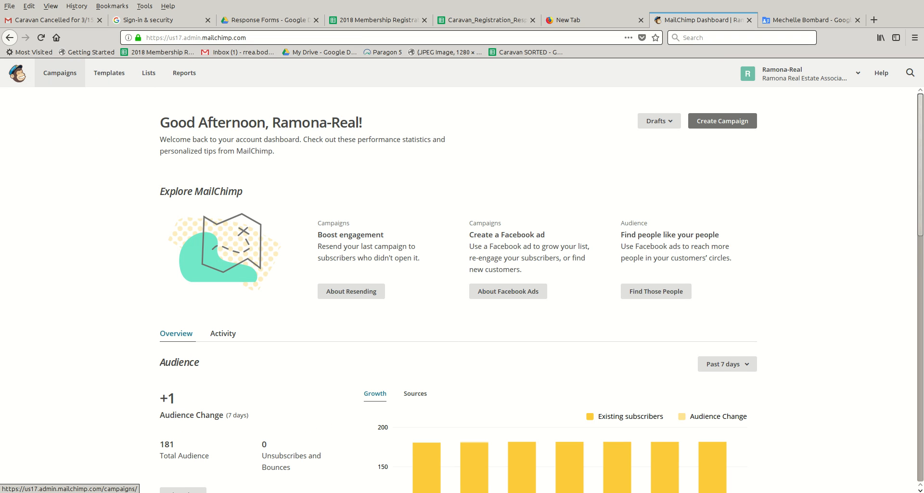
left_click(60, 73)
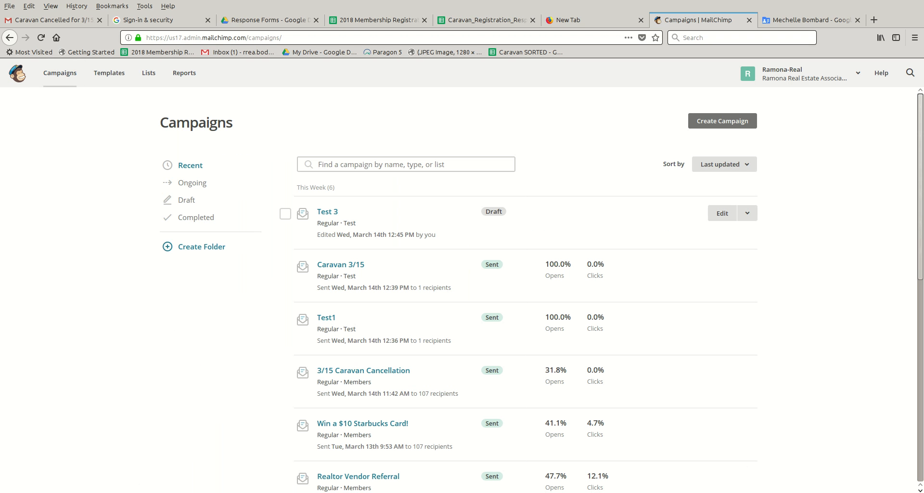
left_click(327, 211)
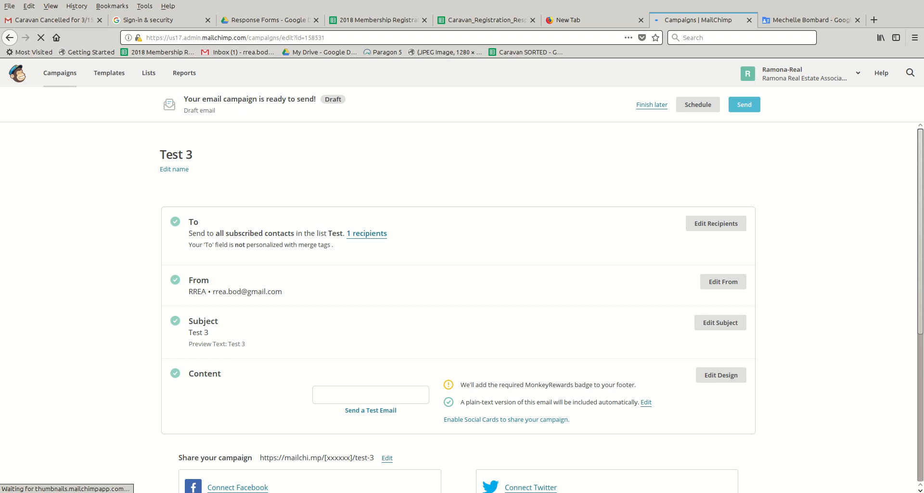
scroll(542, 315, "down", 2)
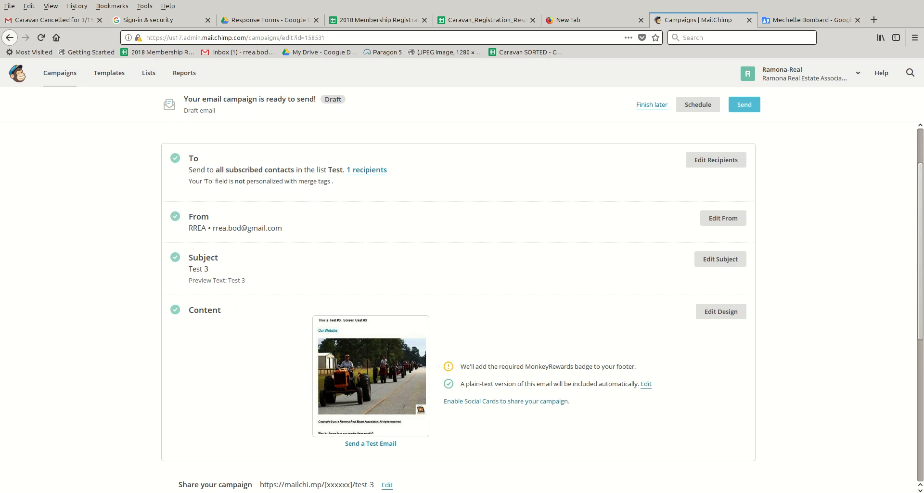
scroll(542, 317, "up", 1)
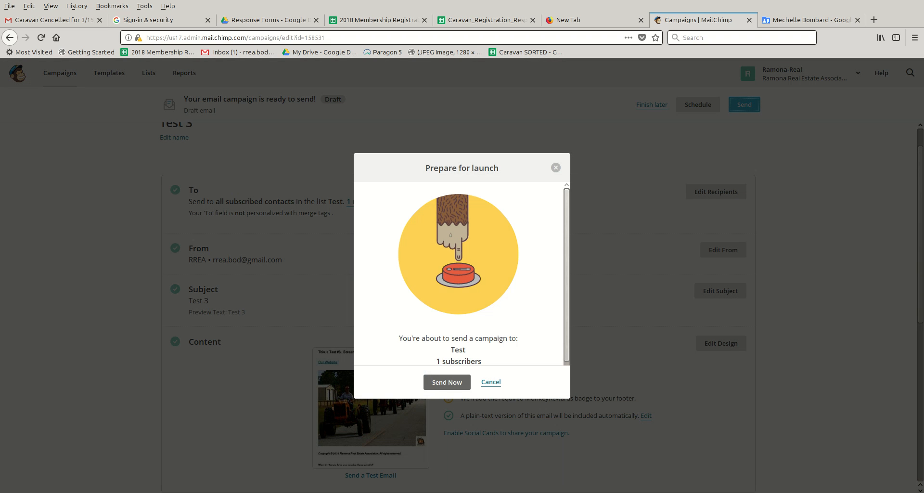
left_click(447, 382)
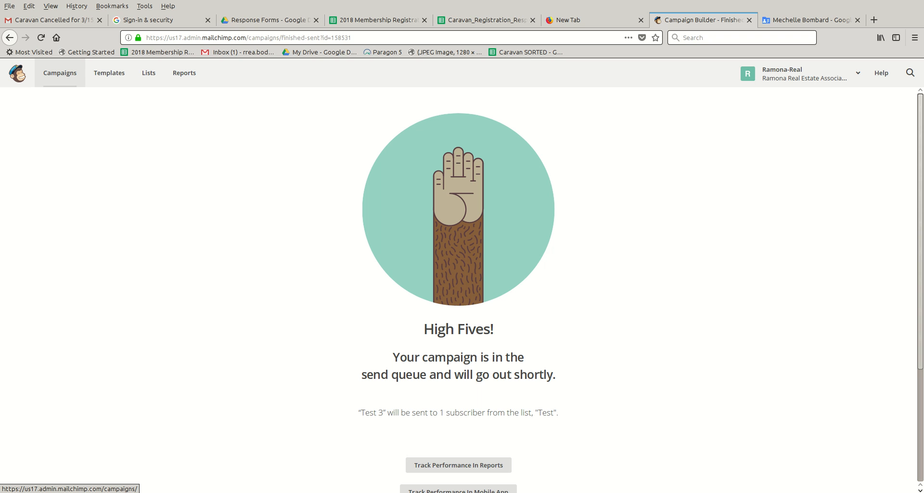
- Create a new regular email campaign named "Test 4"
left_click(60, 72)
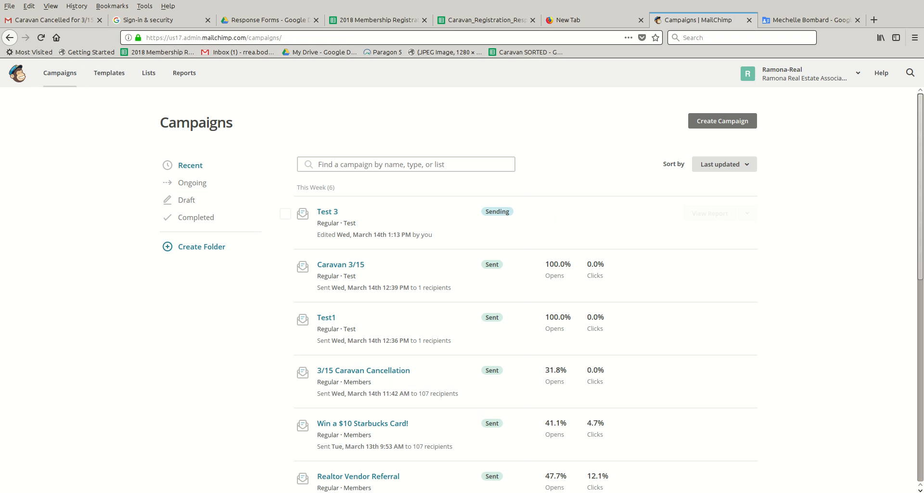
left_click(722, 121)
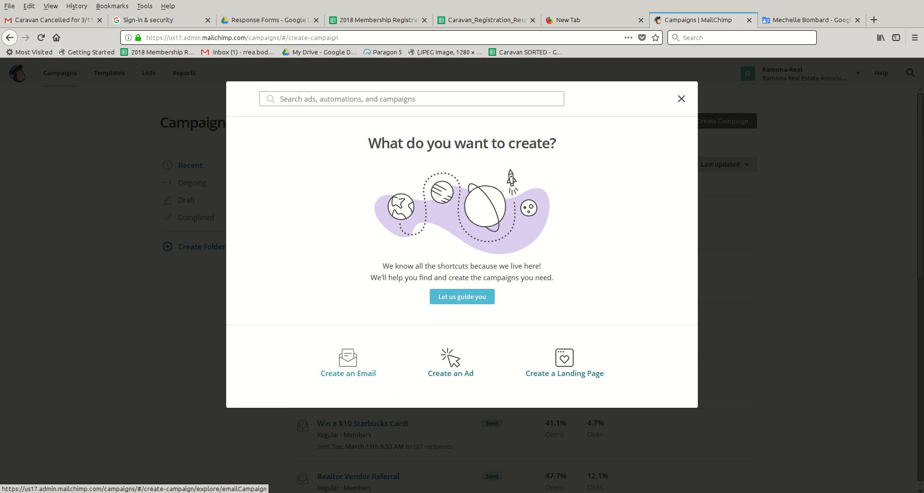
left_click(348, 363)
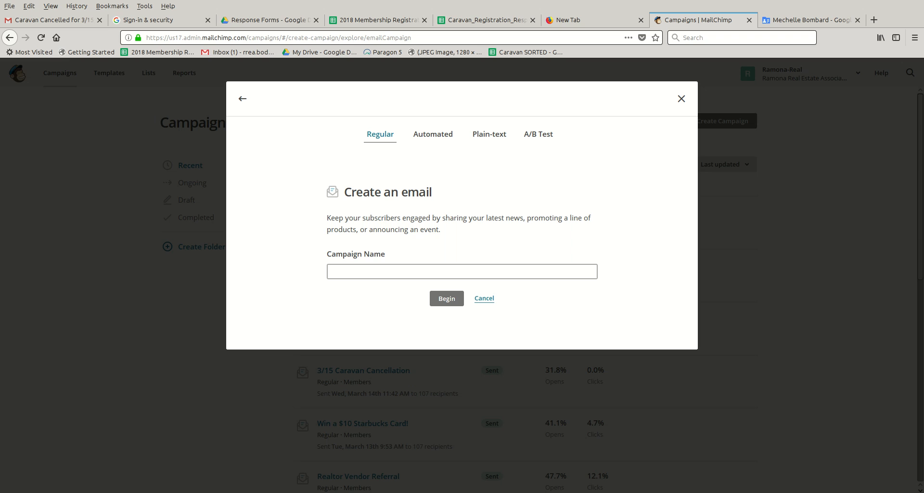
type("Test 4")
key("Return")
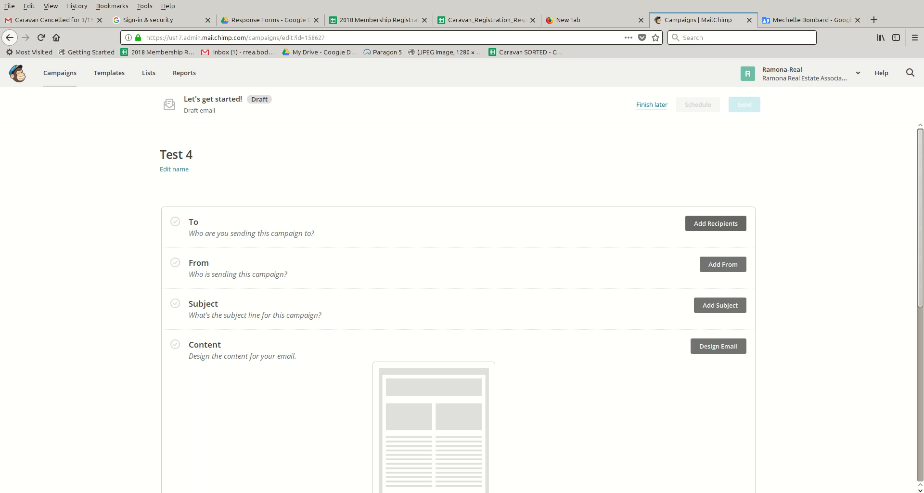
- Set the recipients to all subscribers on the Test list and save the prefilled sender details
left_click(715, 223)
left_click(322, 267)
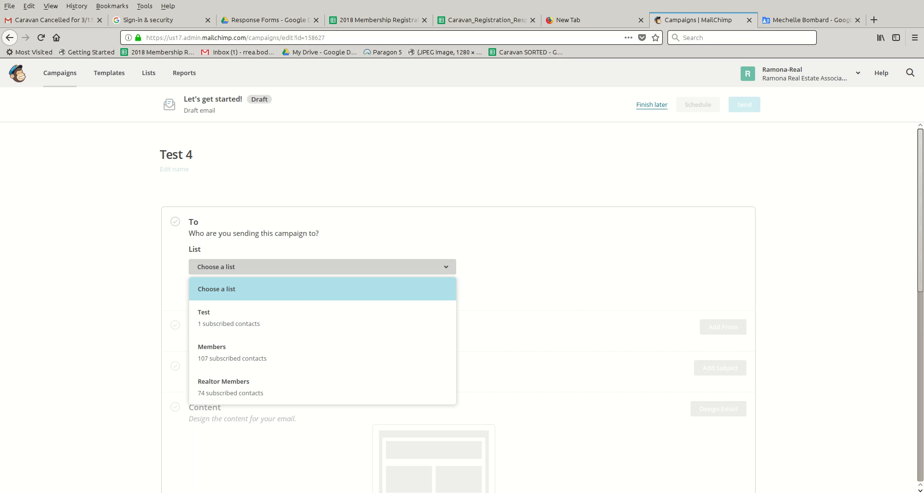
left_click(322, 318)
left_click(205, 325)
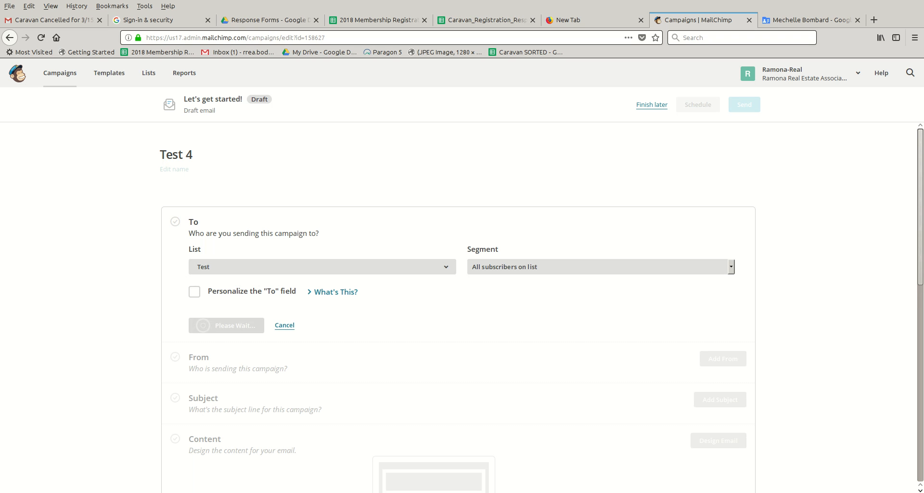
left_click(722, 281)
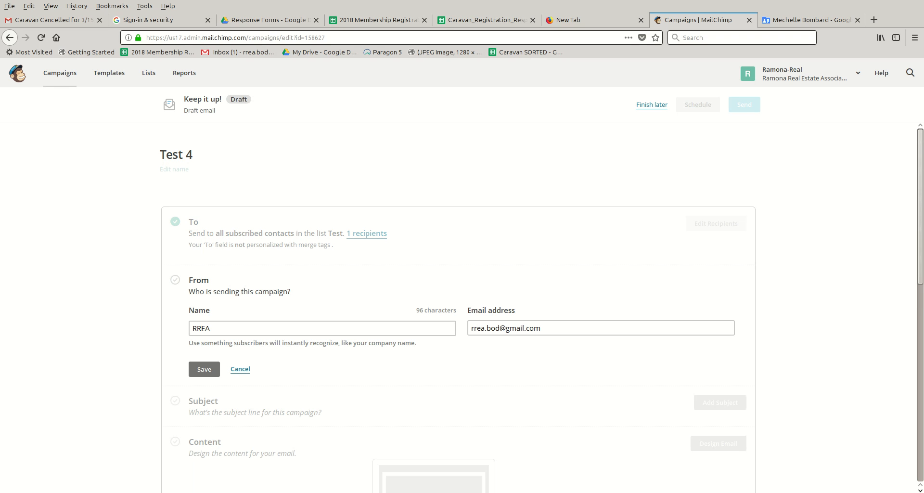
left_click(204, 369)
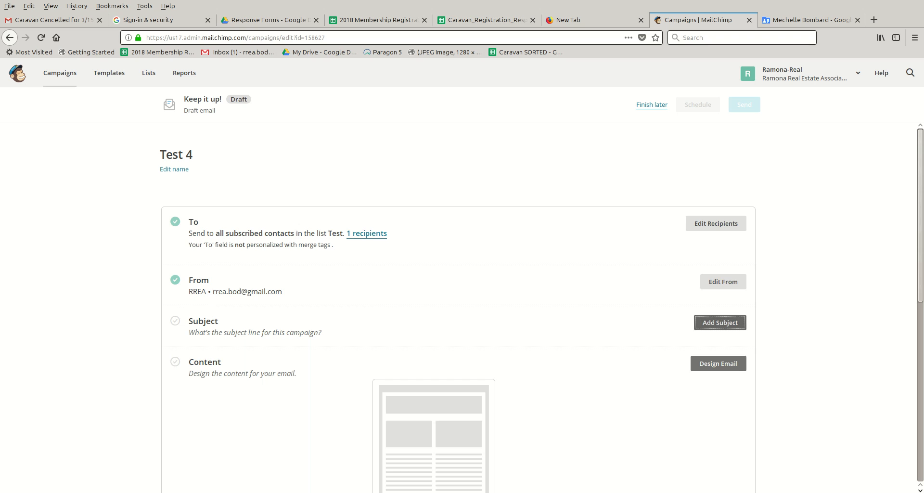
- Set both the subject line and the preview text to "Test Caravan Mailchimp" and save them
left_click(720, 322)
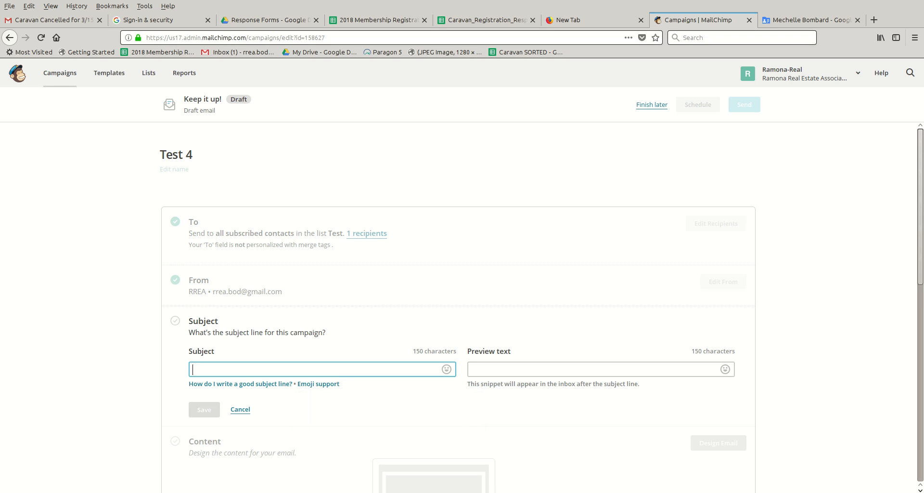
type("Test C")
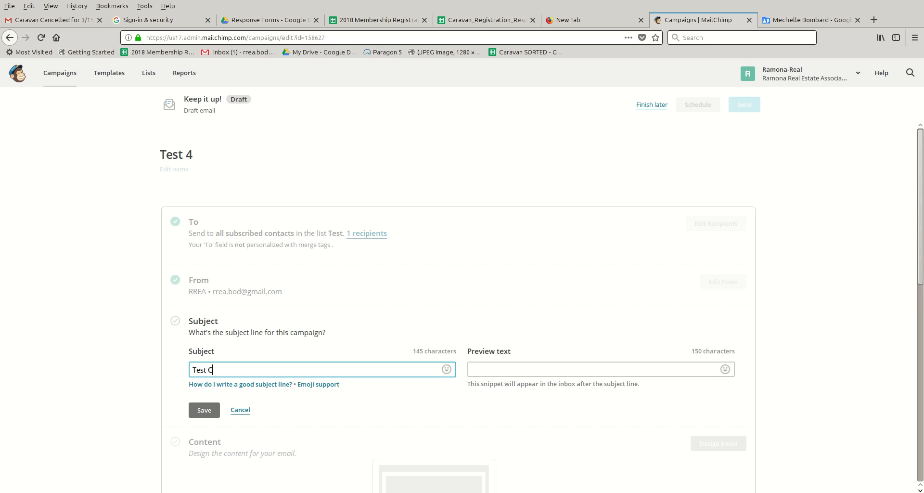
type("aravan Mailchimp")
key("Tab")
key("Tab")
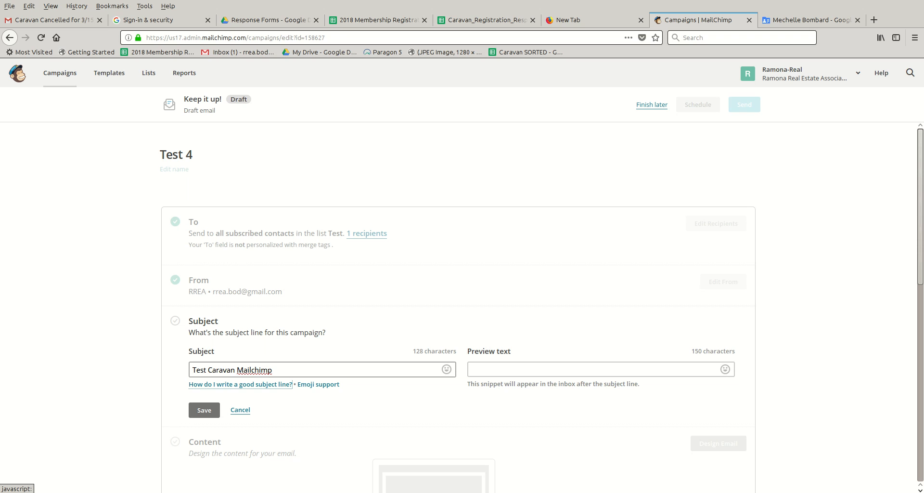
key("Tab")
key("Tab")
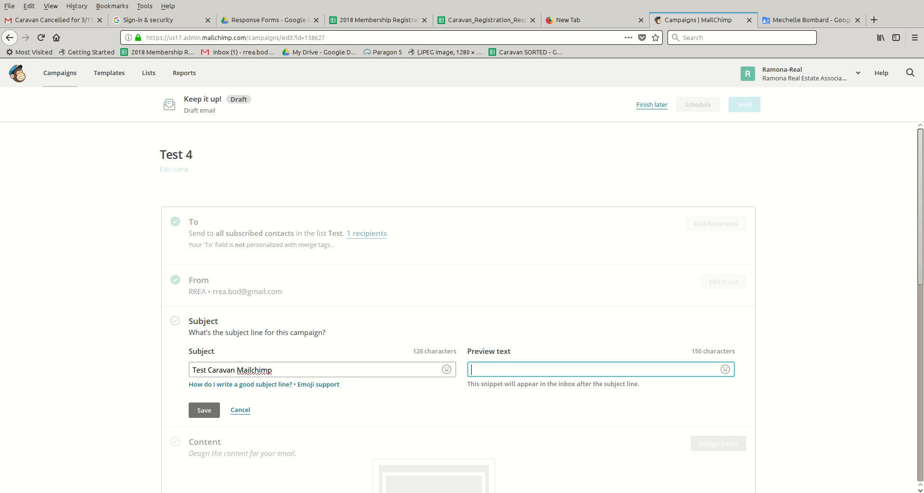
type("Test C")
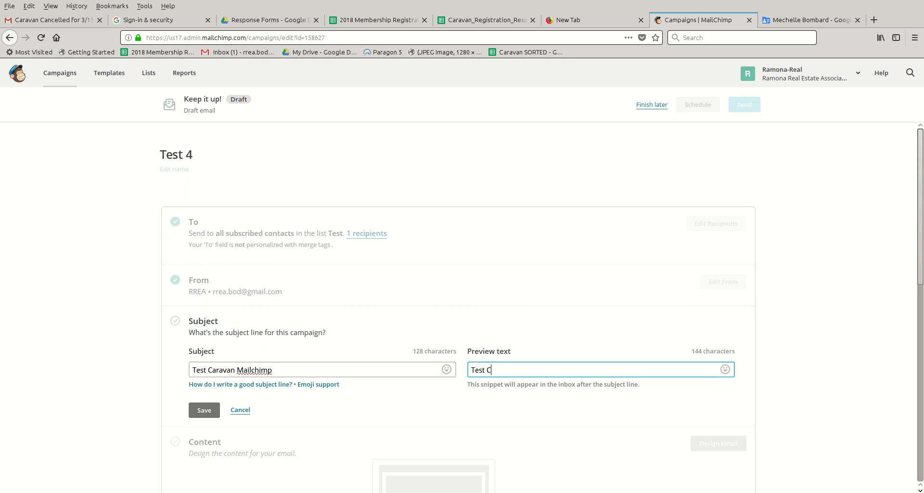
type("aravan Mailchimp")
left_click(204, 410)
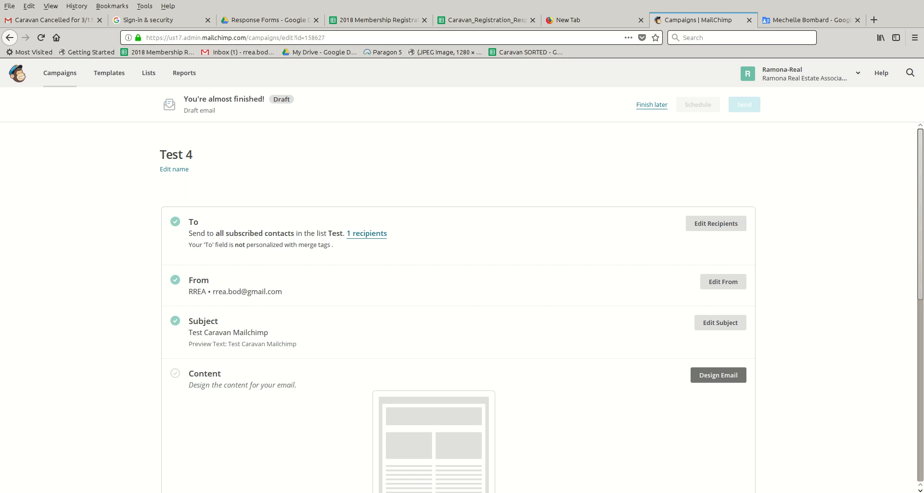
- Start designing the email content from the saved template SDCE Caravan
left_click(718, 375)
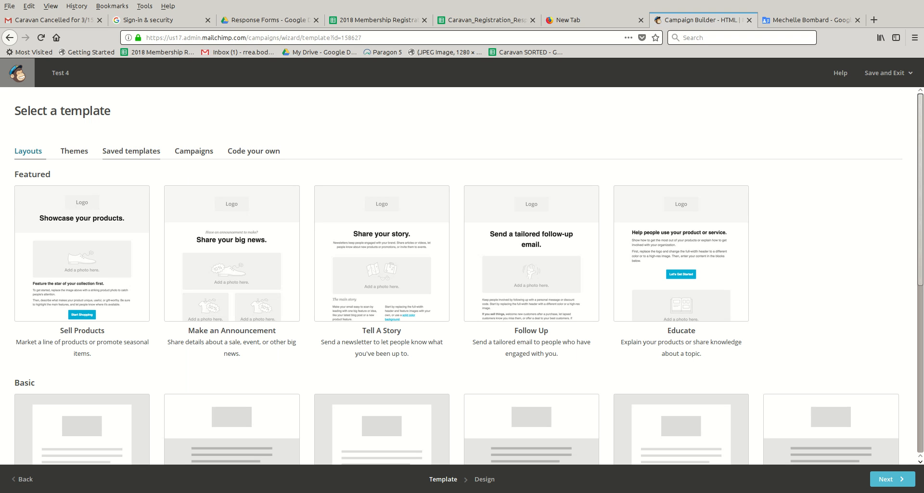
left_click(131, 151)
mouse_move(686, 284)
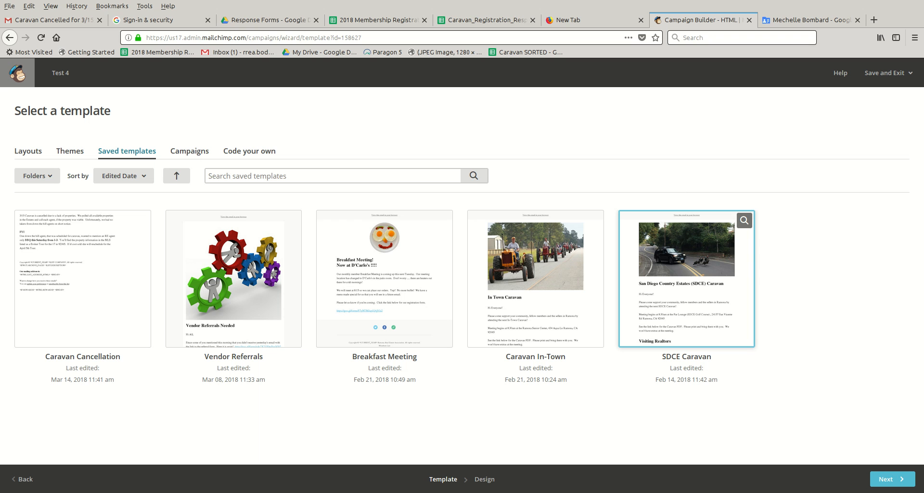
left_click(686, 283)
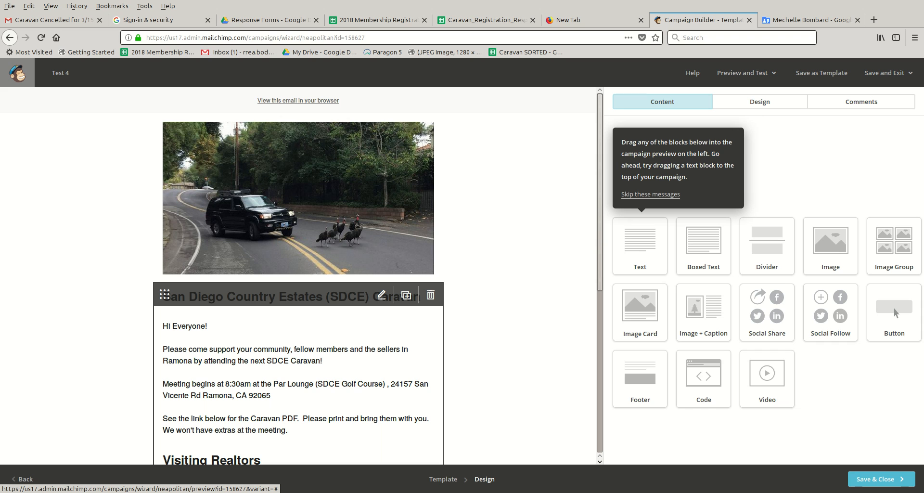
- Edit the main text block and remove the existing hyperlink from the line "Click this link for the PDF!"
left_click(382, 294)
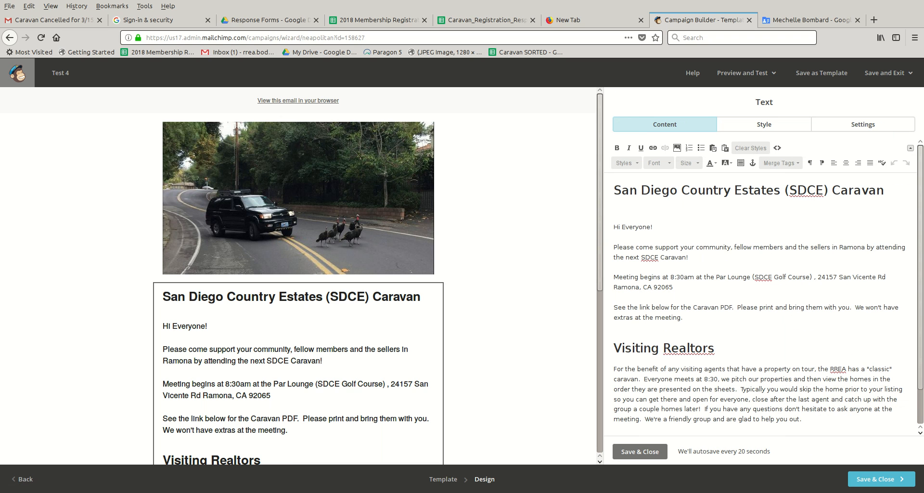
scroll(764, 299, "down", 2)
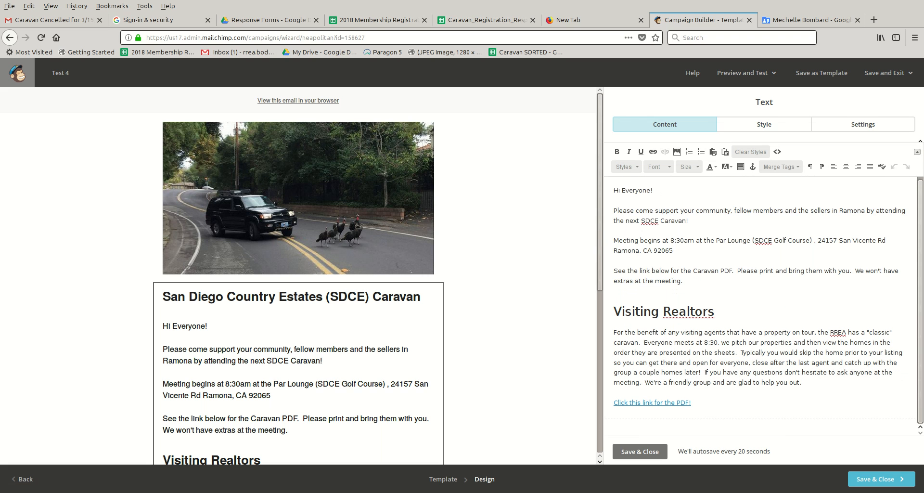
left_click_drag(692, 403, 614, 403)
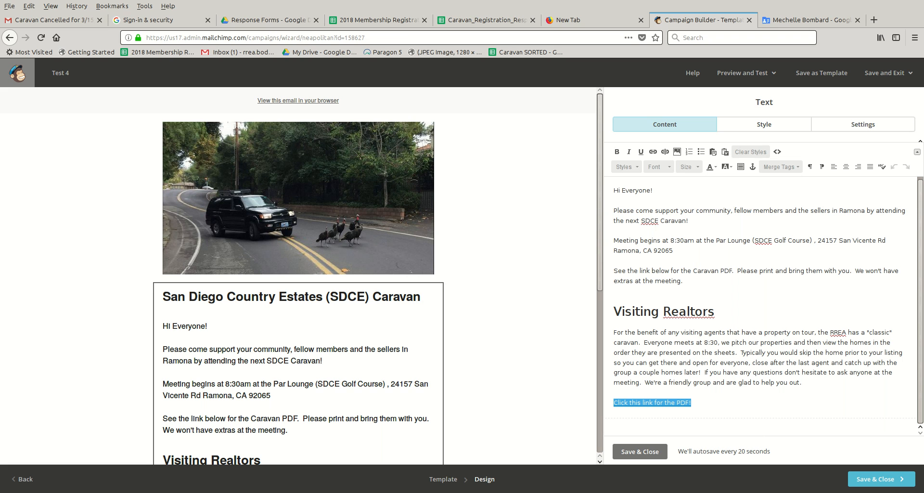
left_click(665, 151)
left_click(692, 403)
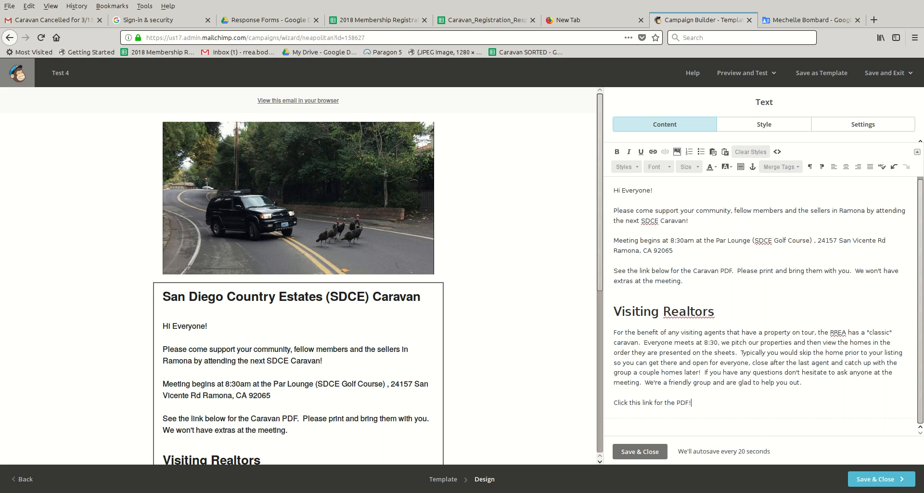
left_click_drag(692, 403, 613, 403)
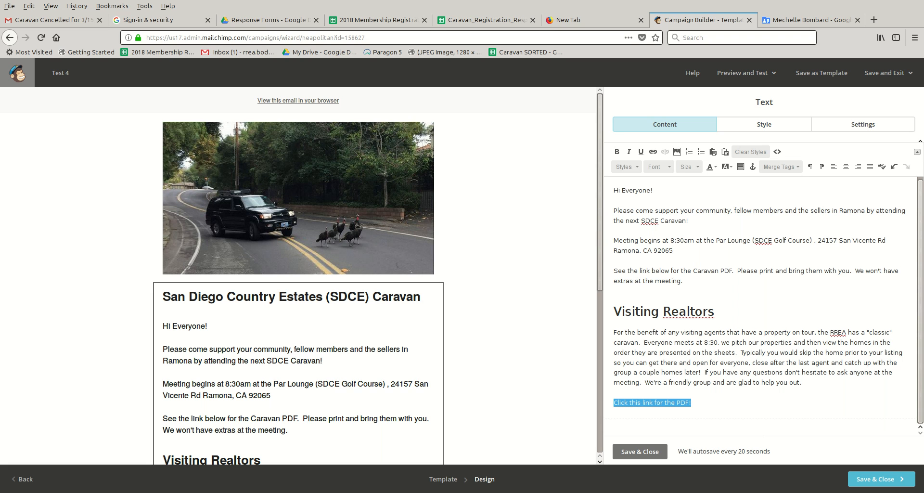
left_click(653, 152)
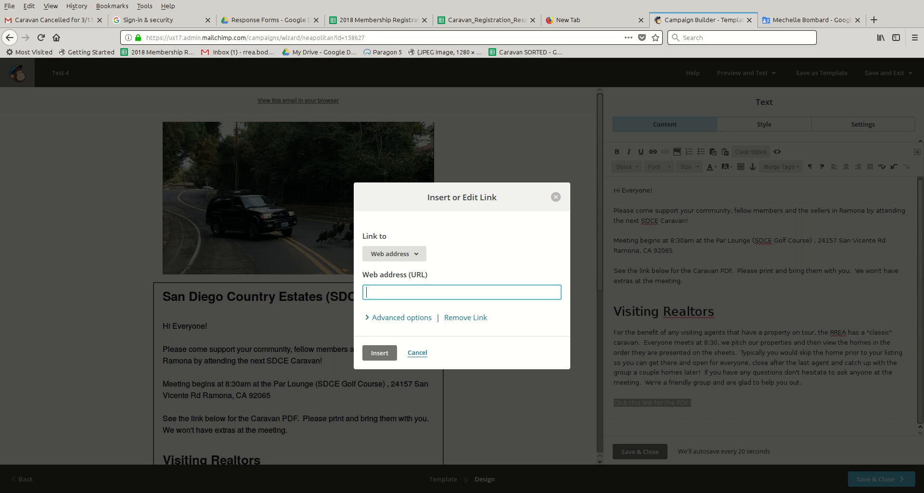
type("www.RREA.org")
key("Return")
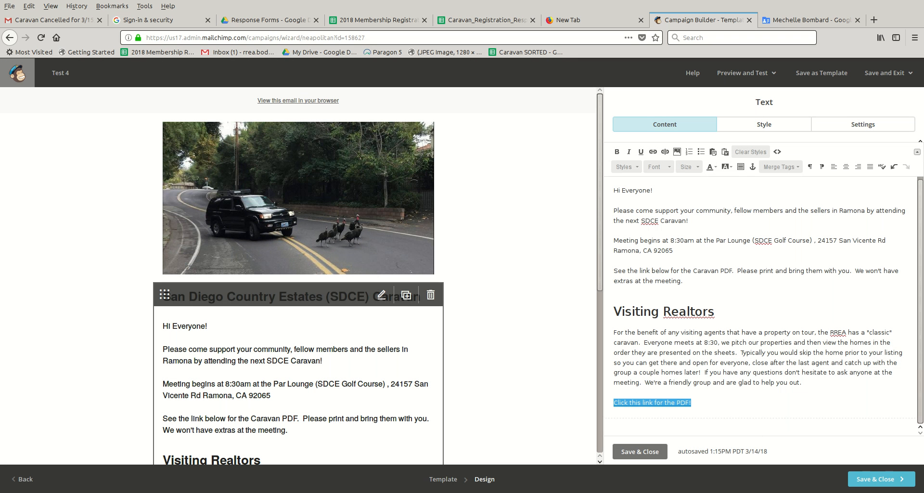
left_click(692, 403)
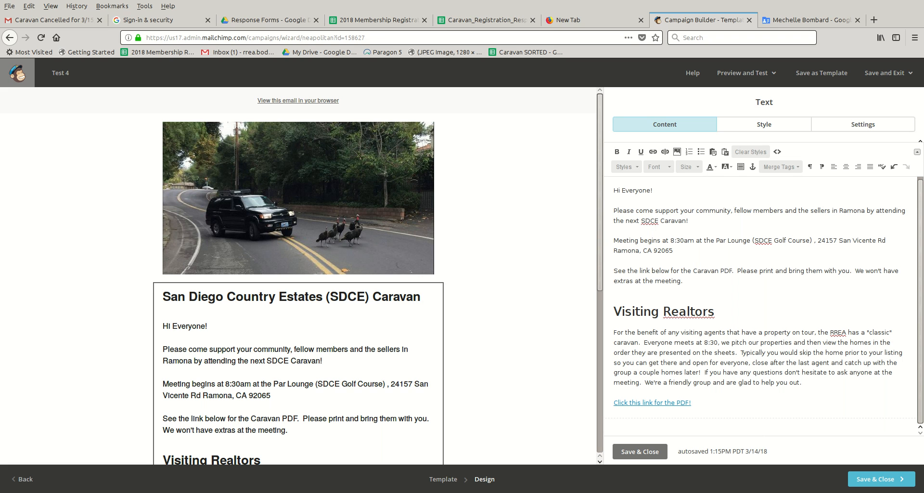
scroll(765, 299, "up", 2)
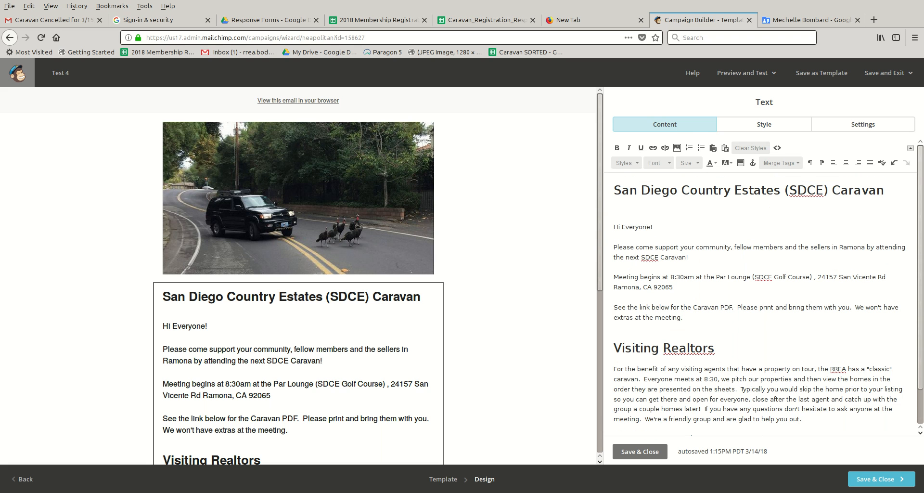
scroll(765, 298, "down", 2)
left_click(640, 451)
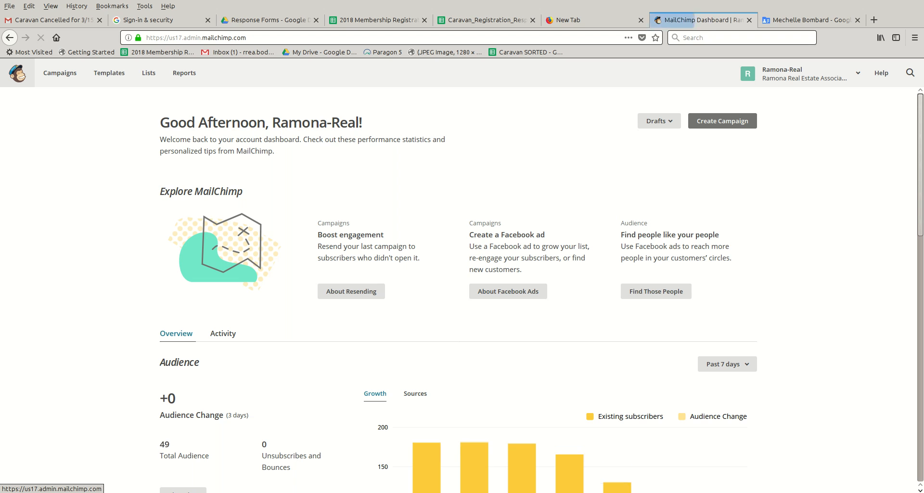
- Open the Test 4 draft from the campaigns list and review its recipients, sender, subject and content
left_click(59, 73)
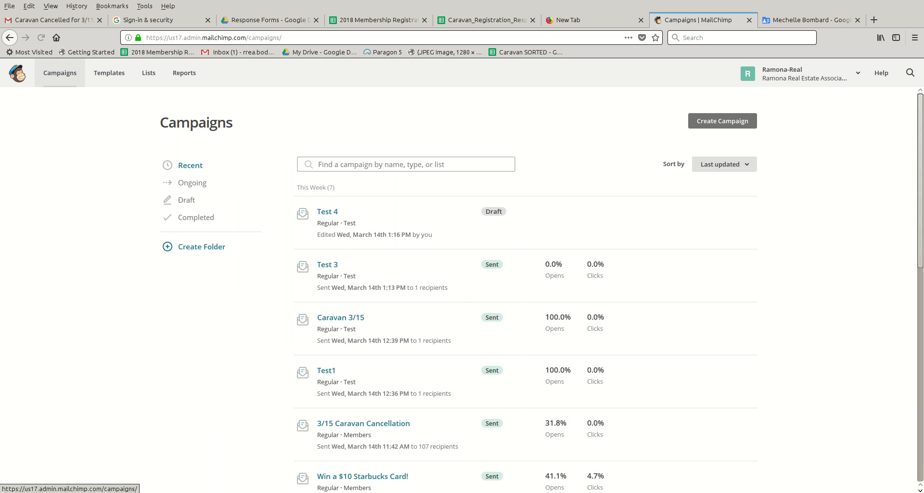
left_click(327, 212)
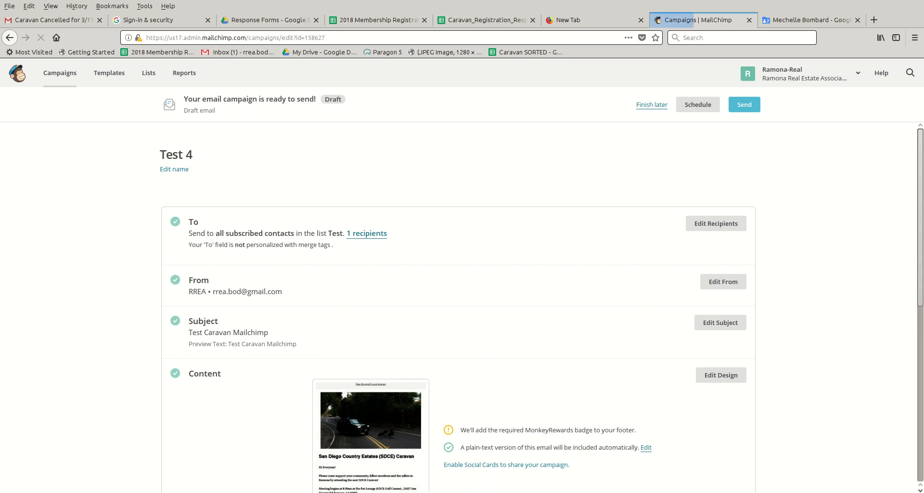
scroll(461, 308, "down", 4)
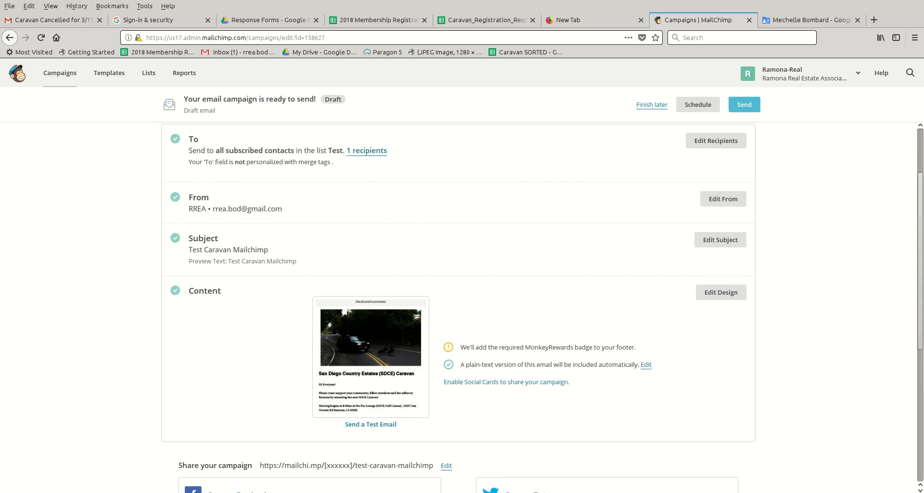
scroll(462, 308, "up", 3)
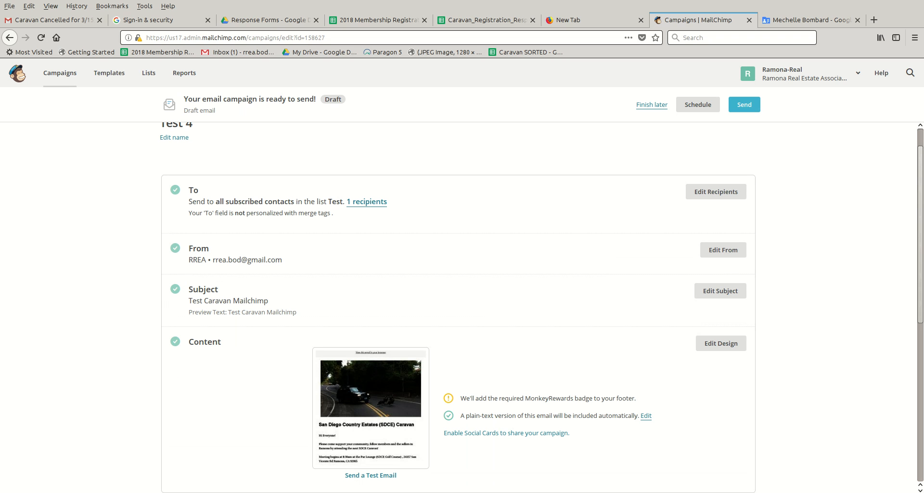
- Send the Test 4 campaign to the Test list immediately and return to the campaigns list
left_click(744, 104)
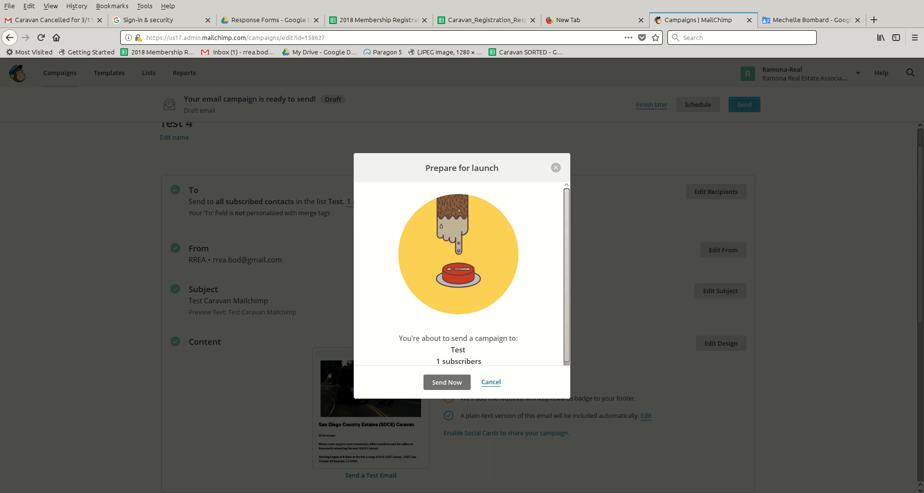
left_click(491, 383)
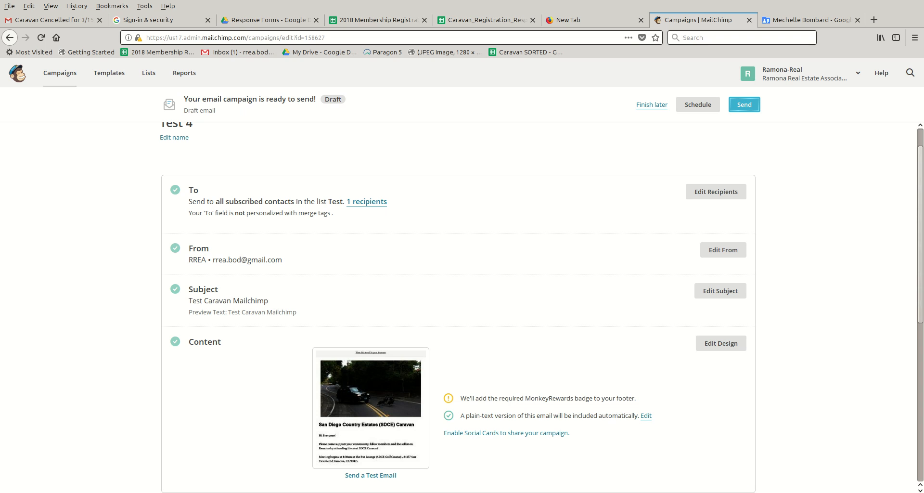
left_click(744, 105)
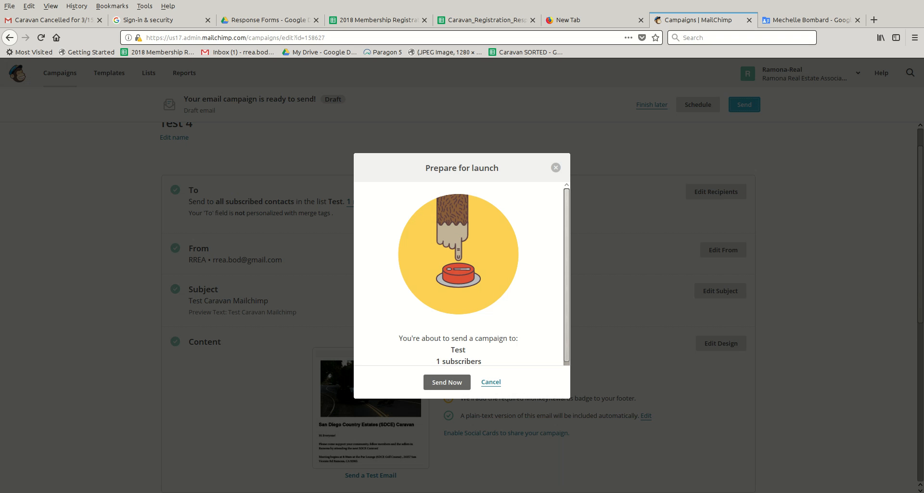
left_click(443, 382)
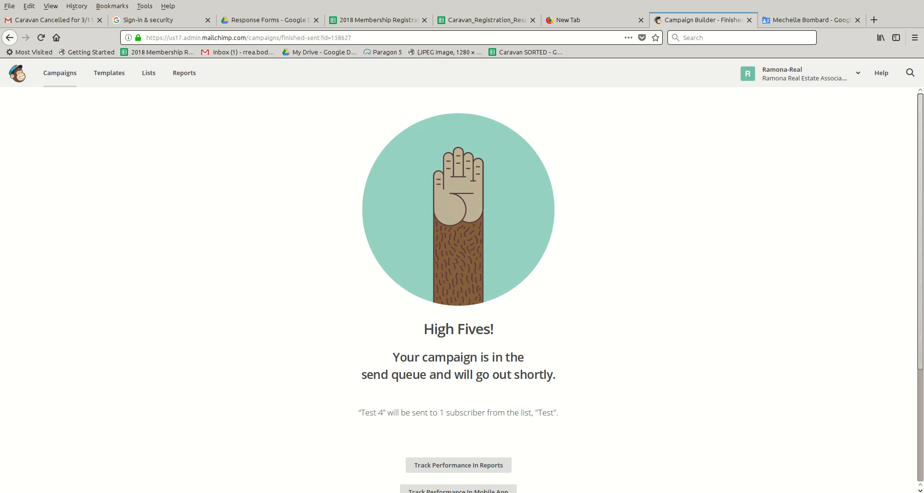
left_click(60, 72)
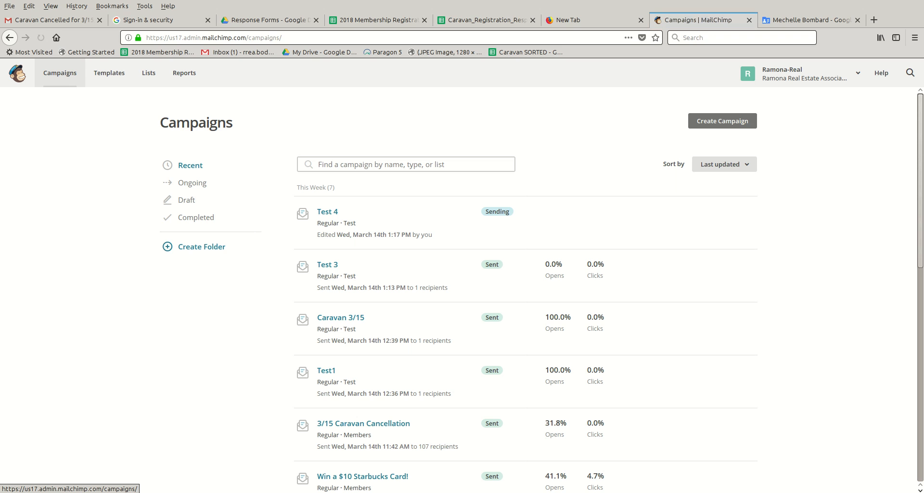